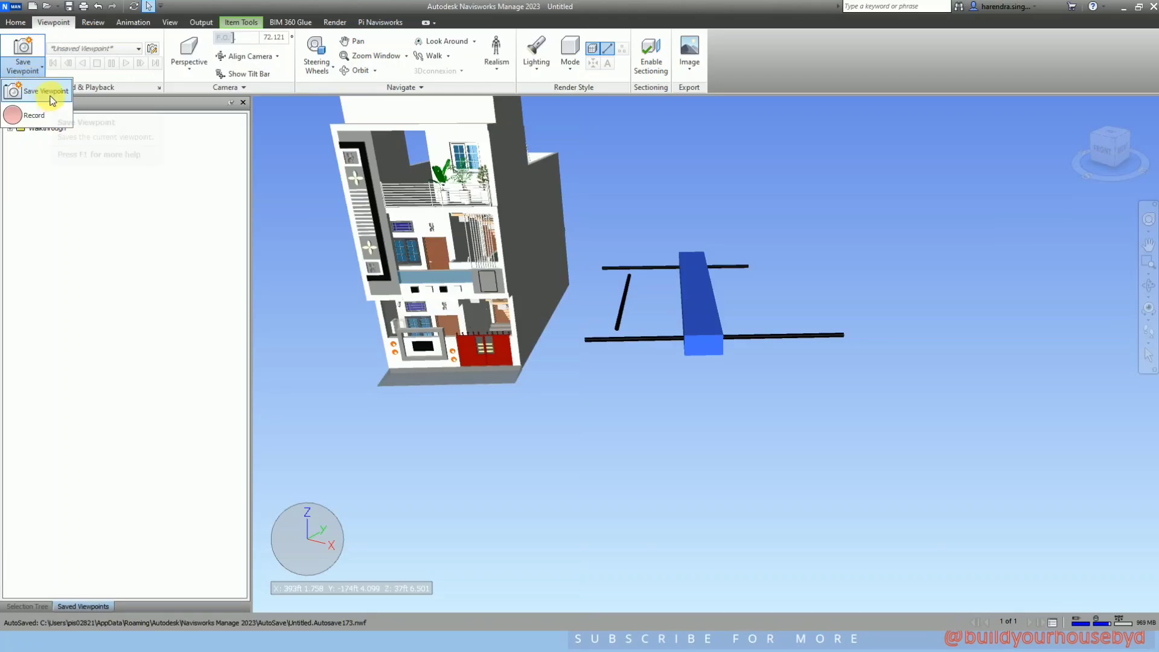
# Move the view into the house through the upper-floor front door to the room with the wardrobe.
pyautogui.click(242, 230)
pyautogui.press('Escape')
pyautogui.scroll(1, 705, 343)
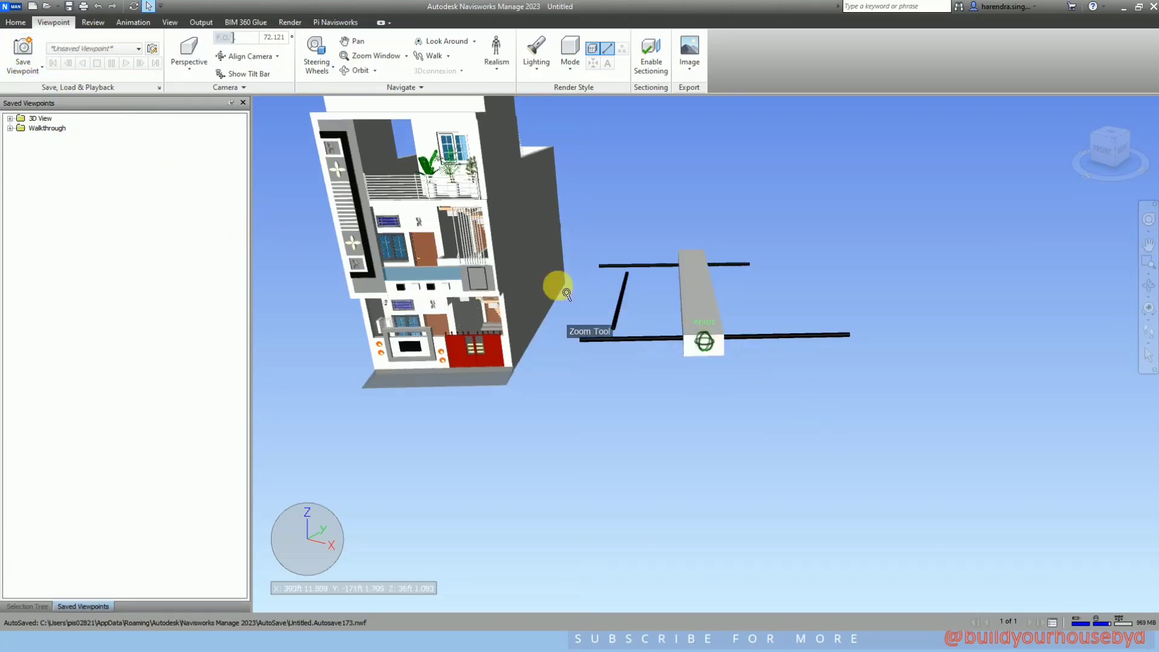
pyautogui.moveTo(557, 287); pyautogui.dragTo(596, 342, button='middle')
pyautogui.scroll(6, 505, 318)
pyautogui.keyDown('shift'); pyautogui.moveTo(547, 308); pyautogui.dragTo(595, 342, button='middle'); pyautogui.keyUp('shift')
pyautogui.scroll(2, 595, 345)
pyautogui.keyDown('shift'); pyautogui.moveTo(536, 408); pyautogui.dragTo(634, 306, button='middle'); pyautogui.keyUp('shift')
pyautogui.scroll(3, 539, 356)
pyautogui.moveTo(569, 365)
pyautogui.keyDown('shift'); pyautogui.mouseDown(button='middle')
pyautogui.moveTo(496, 362)
pyautogui.moveTo(592, 375)
pyautogui.moveTo(577, 367)
pyautogui.moveTo(584, 353)
pyautogui.mouseUp(button='middle'); pyautogui.keyUp('shift')
pyautogui.scroll(4, 584, 352)
pyautogui.moveTo(530, 398); pyautogui.dragTo(536, 340, button='middle')
pyautogui.click(581, 370)
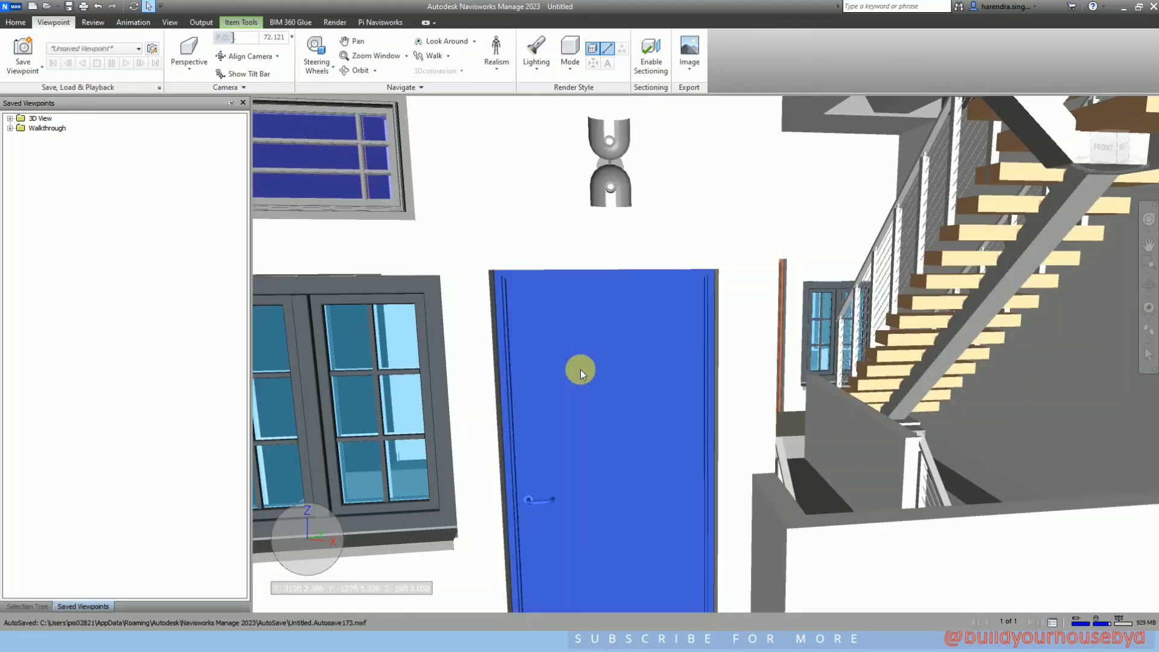
pyautogui.scroll(-5, 580, 370)
pyautogui.scroll(5, 581, 370)
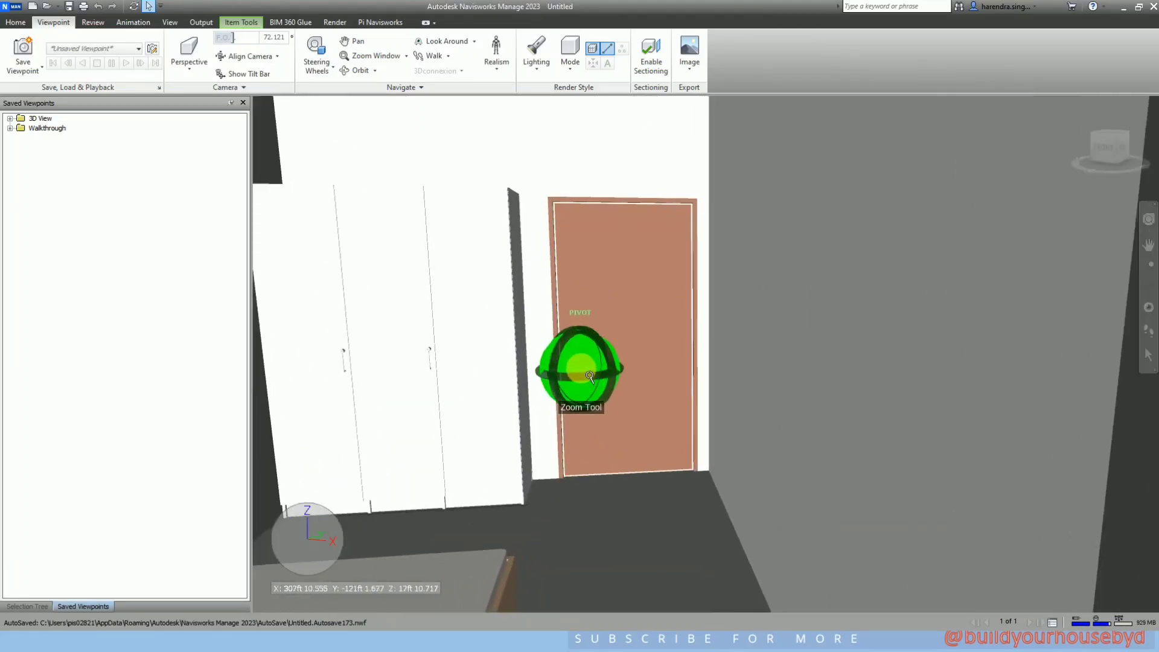
# Frame a close-up angled view of the white wardrobe beside the brown door, with nothing selected.
pyautogui.keyDown('shift'); pyautogui.moveTo(580, 369); pyautogui.dragTo(523, 354, button='middle'); pyautogui.keyUp('shift')
pyautogui.scroll(2, 550, 314)
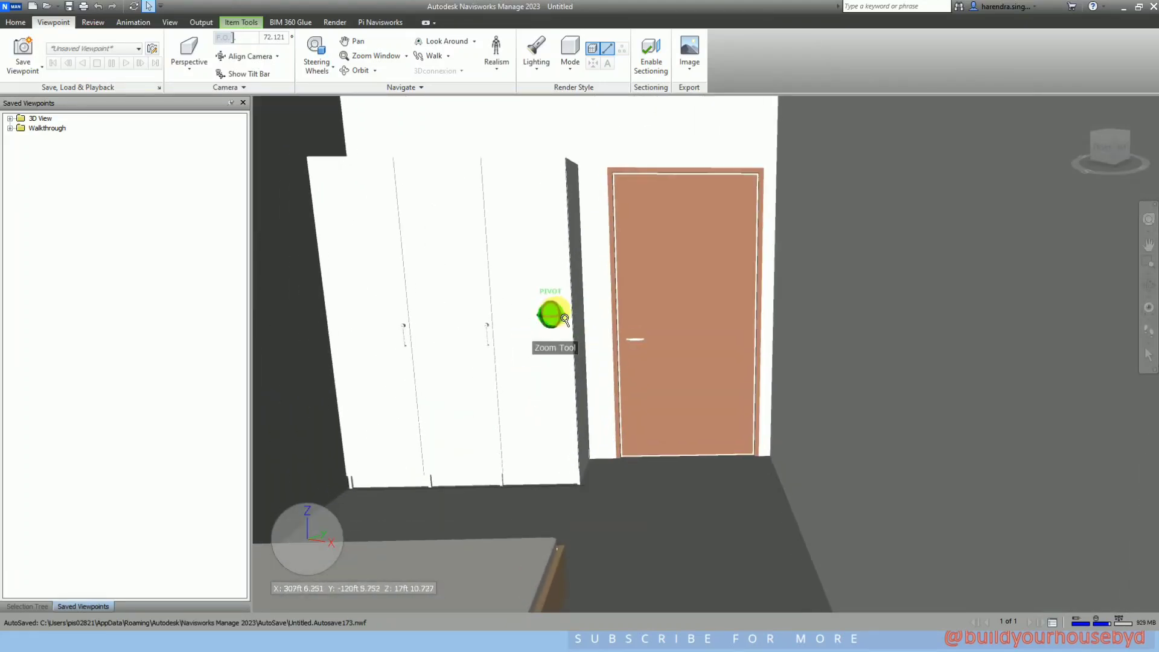
pyautogui.click(555, 168)
pyautogui.press('Escape')
pyautogui.click(564, 161)
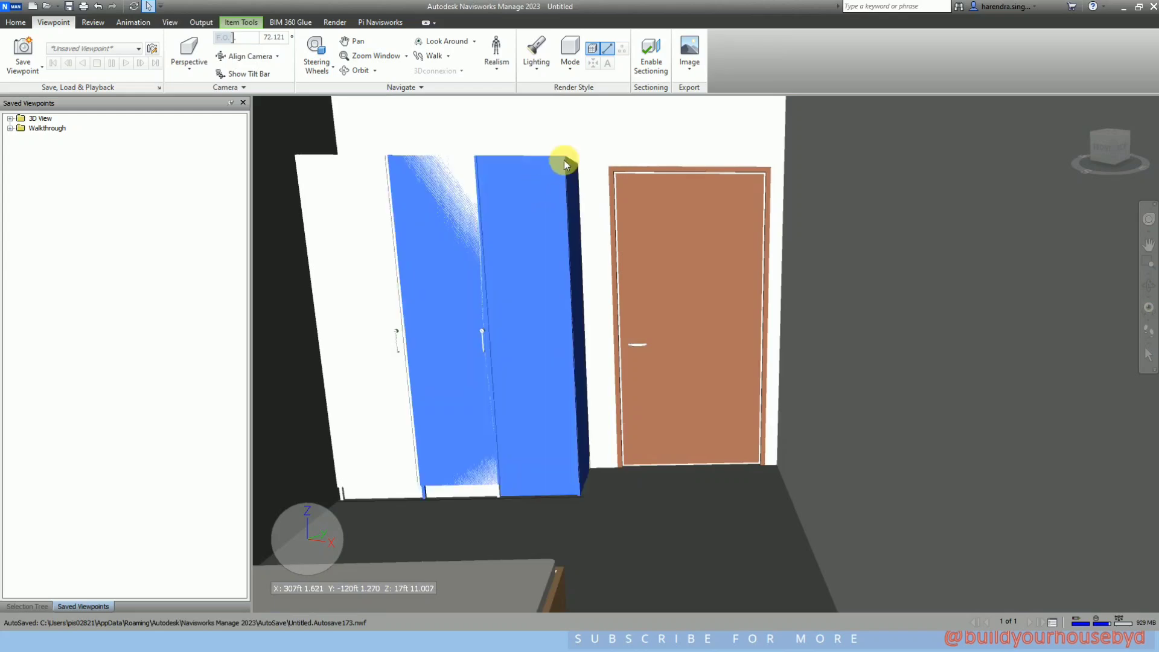
pyautogui.scroll(3, 564, 160)
pyautogui.keyDown('shift'); pyautogui.moveTo(563, 160); pyautogui.dragTo(491, 246, button='middle'); pyautogui.keyUp('shift')
pyautogui.press('Escape')
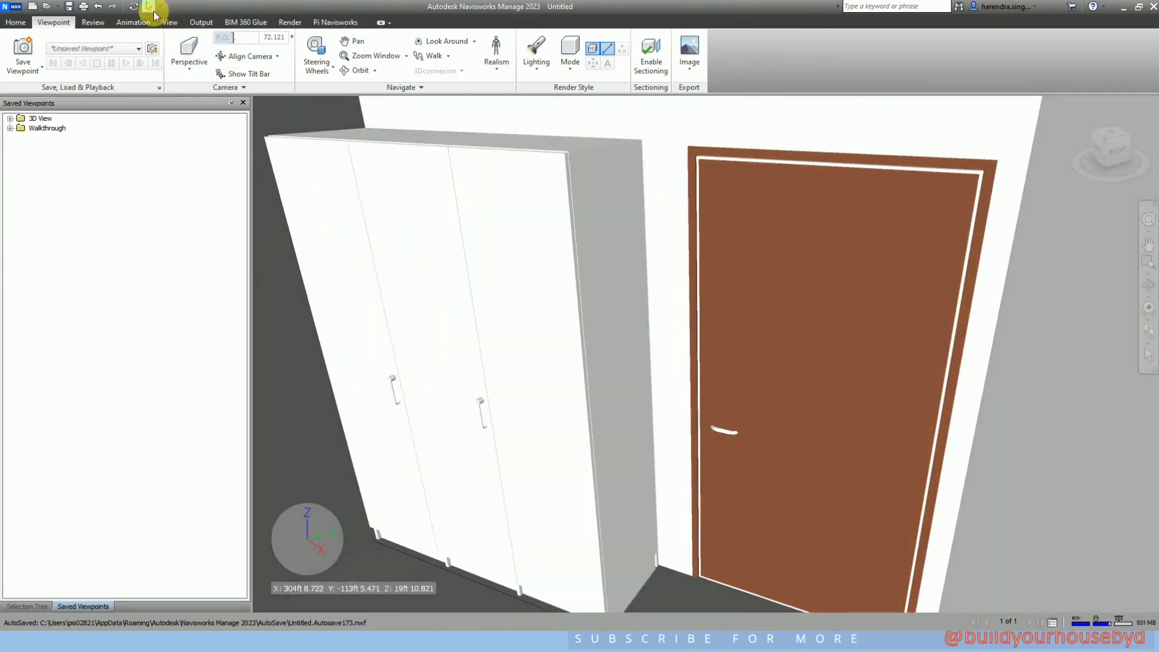
# Draw a red redline ellipse around the wardrobe's upper corner nearest the brown door.
pyautogui.click(93, 22)
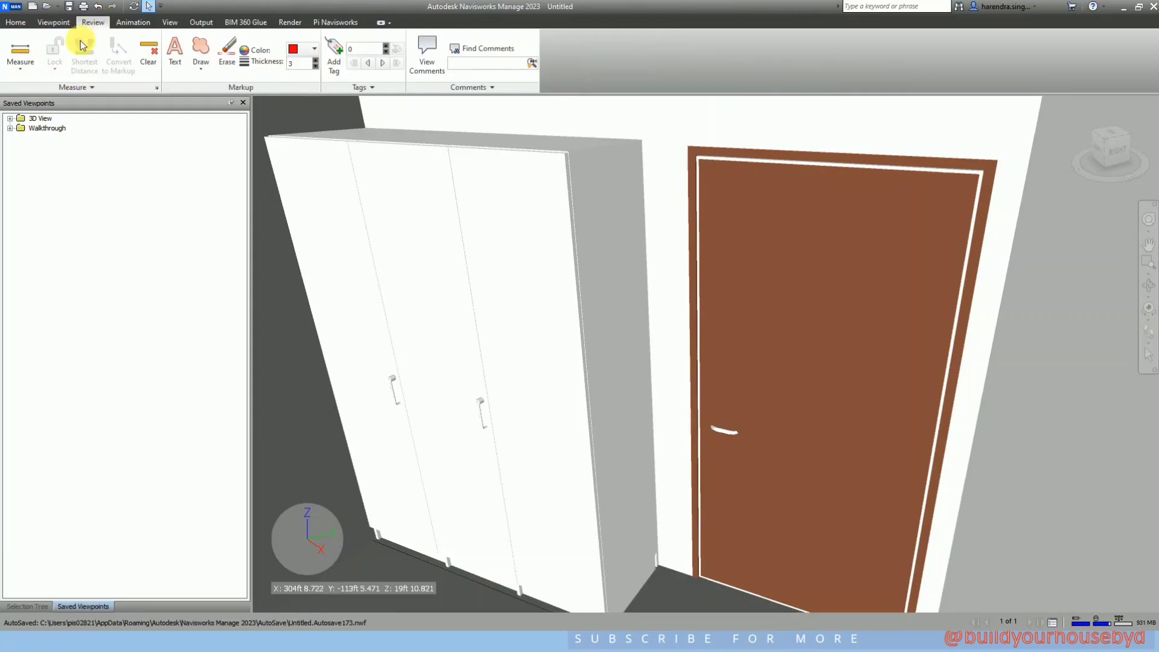
pyautogui.click(202, 72)
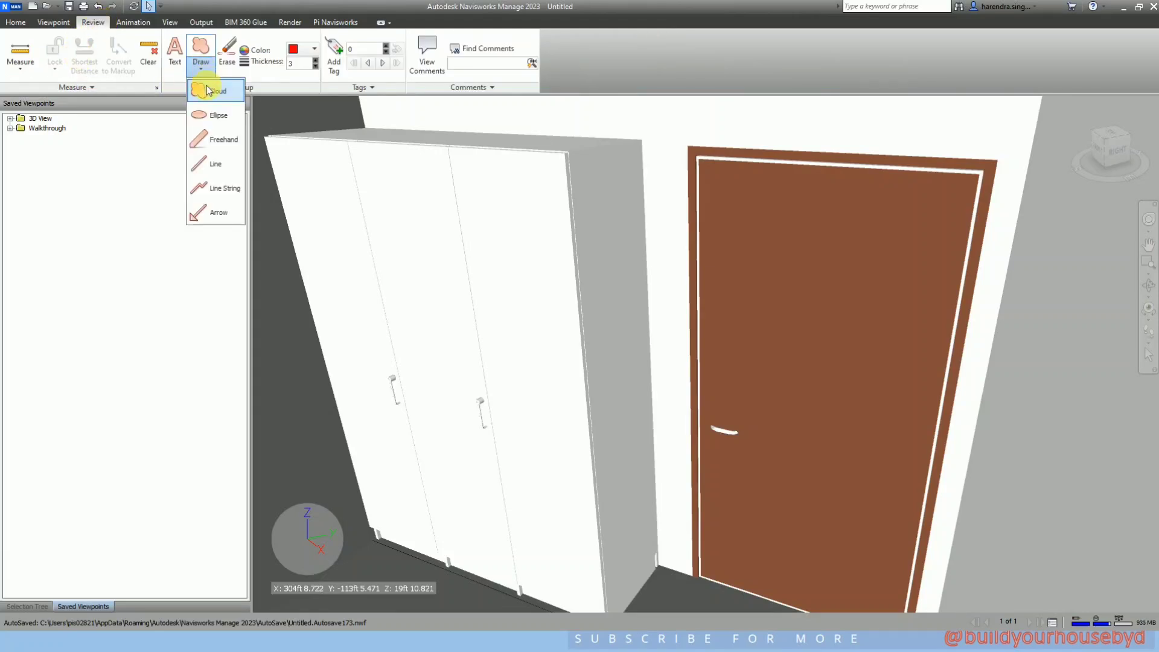
pyautogui.click(217, 115)
pyautogui.moveTo(545, 141); pyautogui.dragTo(699, 263)
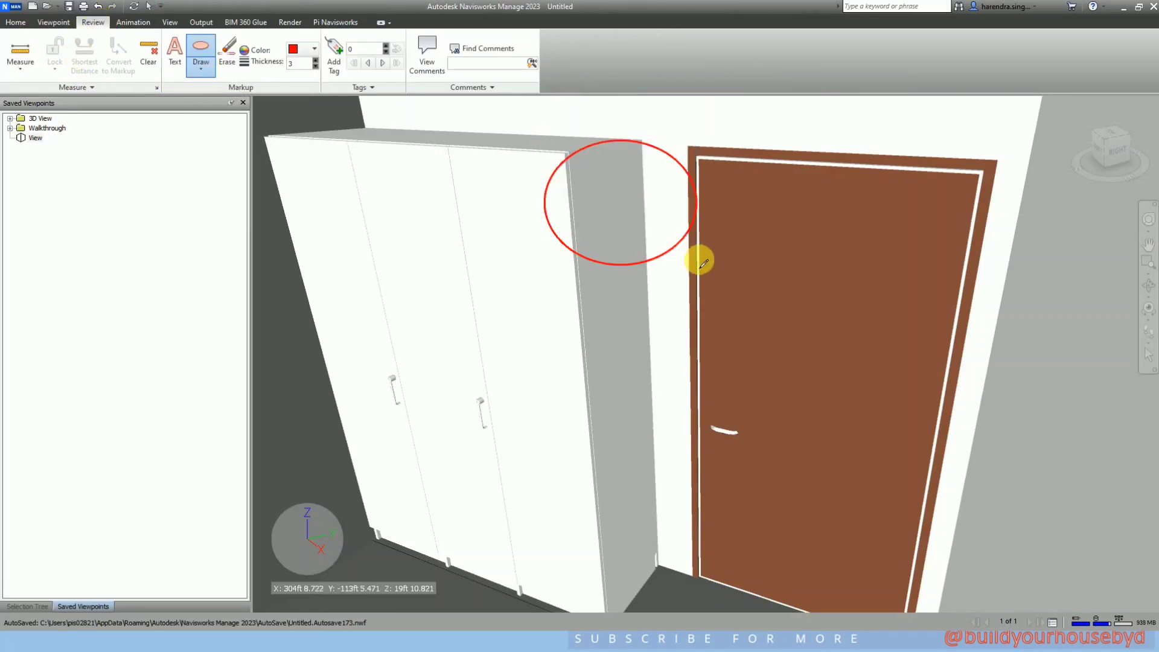
# Add the redline text "issue" just above the ellipse at the wardrobe's upper corner.
pyautogui.click(175, 53)
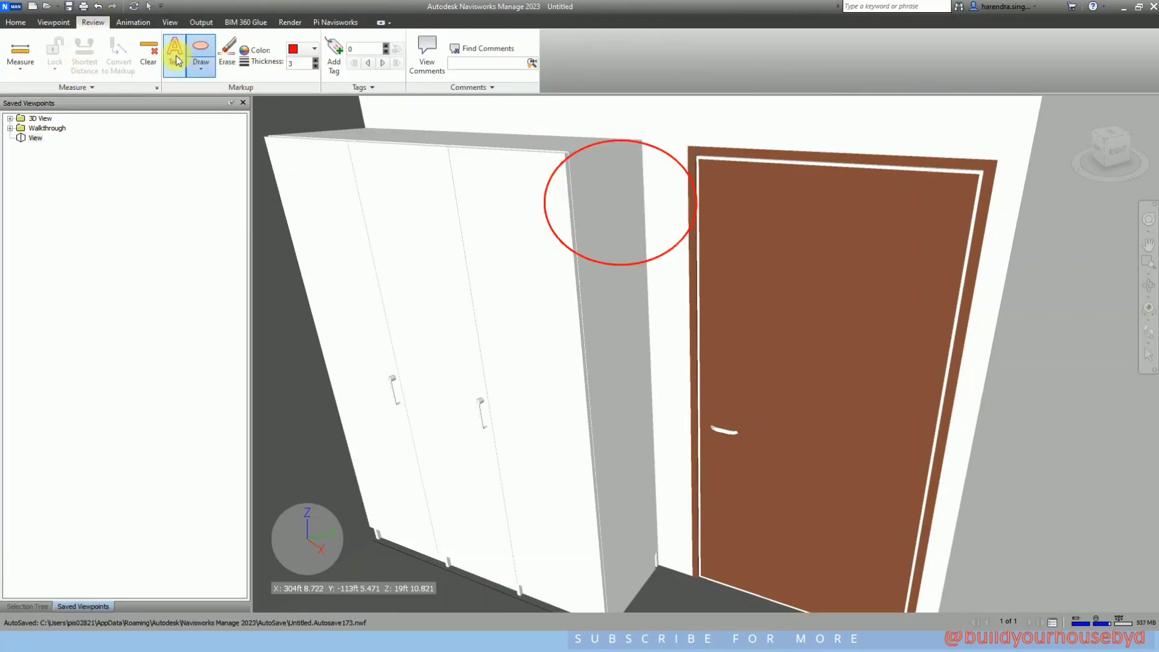
pyautogui.click(619, 116)
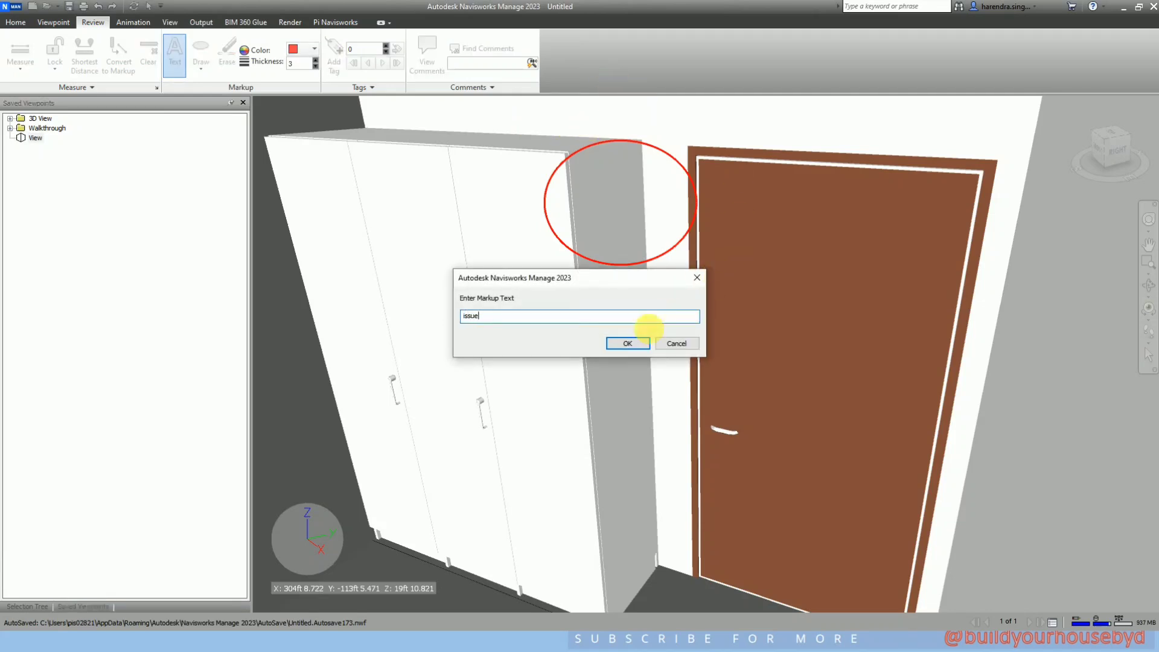
pyautogui.click(628, 344)
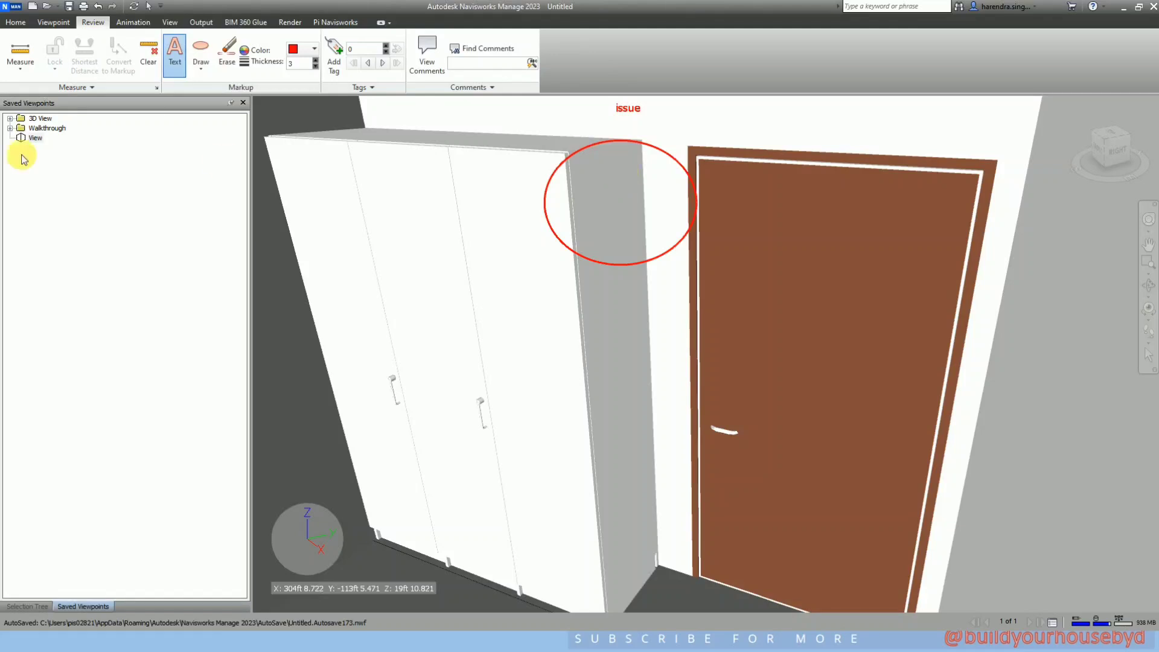
# Check the wardrobe markup by recalling its saved viewpoint, moving out to the whole facade and recalling it again.
pyautogui.click(53, 189)
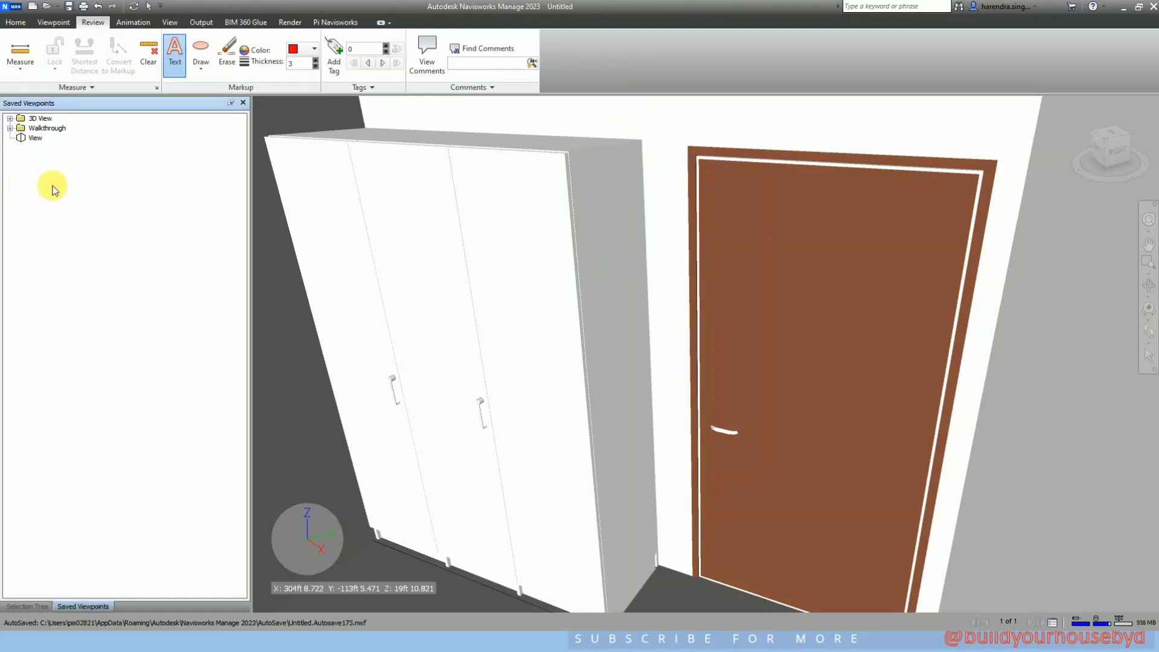
pyautogui.click(35, 138)
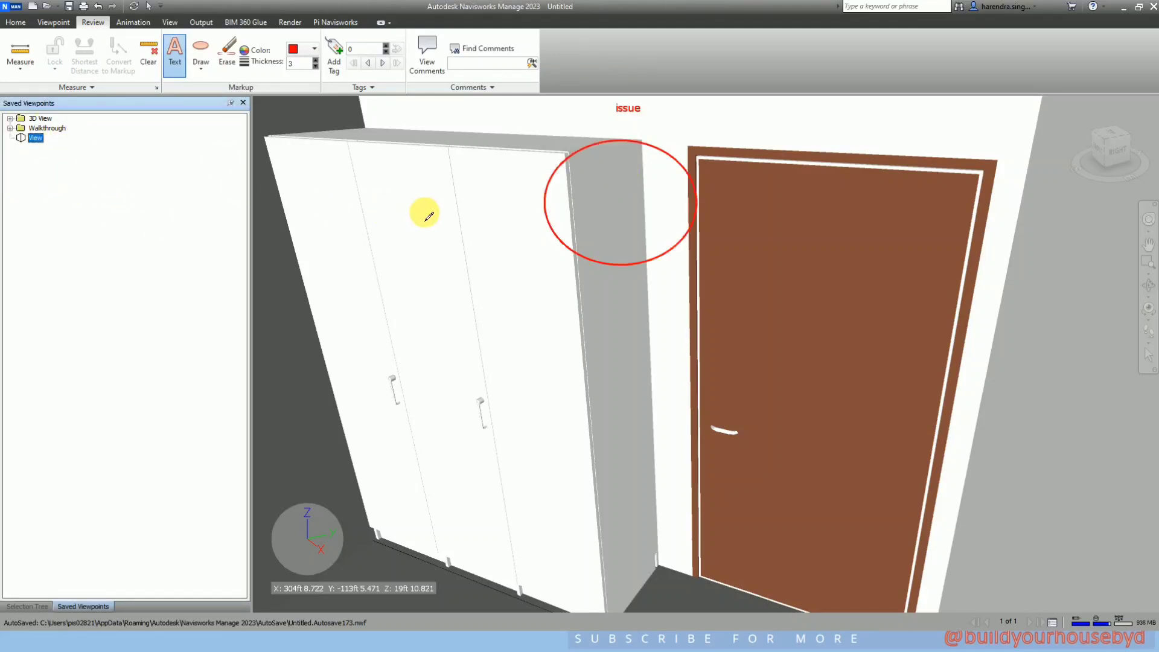
pyautogui.scroll(-10, 619, 260)
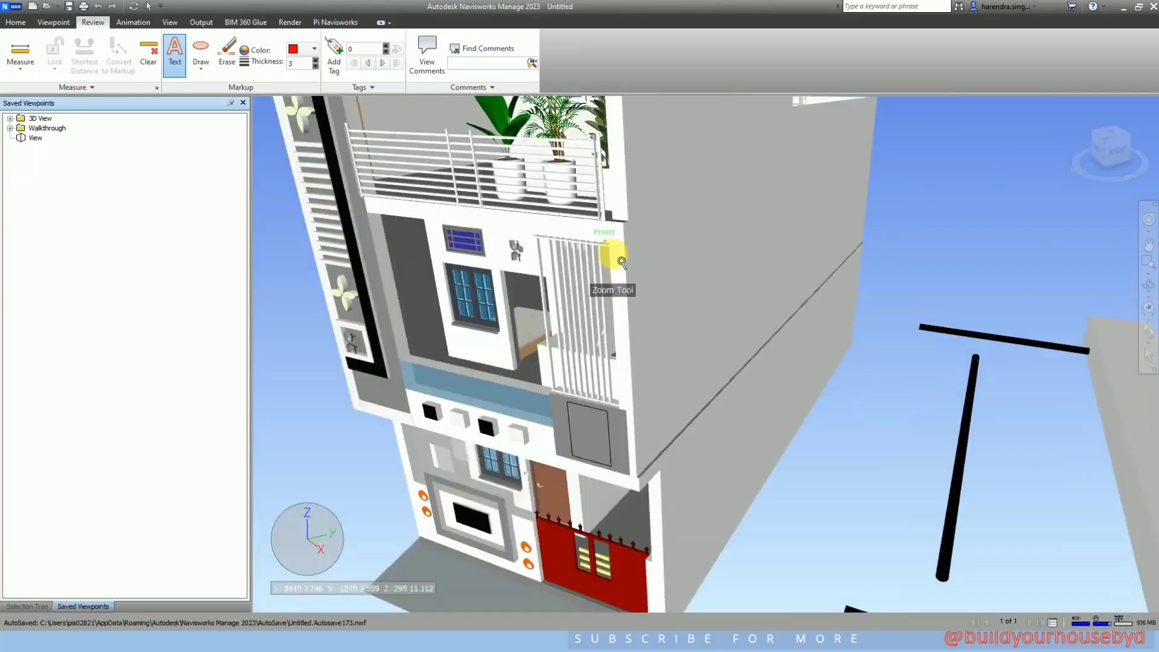
pyautogui.scroll(-4, 613, 254)
pyautogui.keyDown('shift'); pyautogui.moveTo(610, 256); pyautogui.dragTo(684, 253, button='middle'); pyautogui.keyUp('shift')
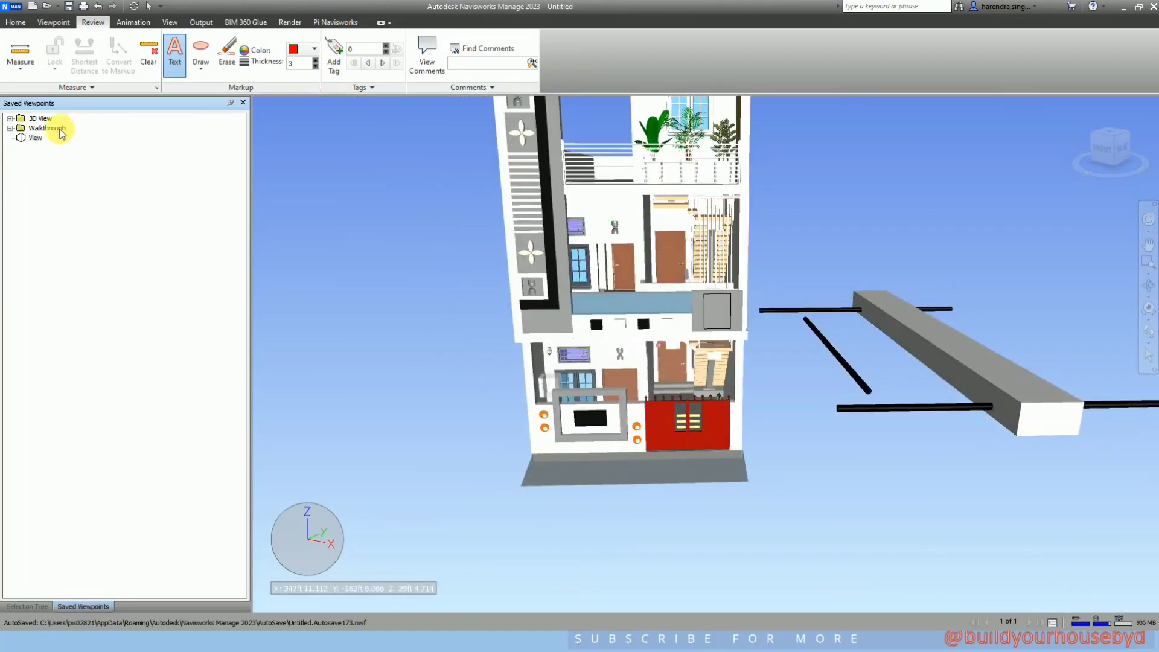
pyautogui.click(36, 139)
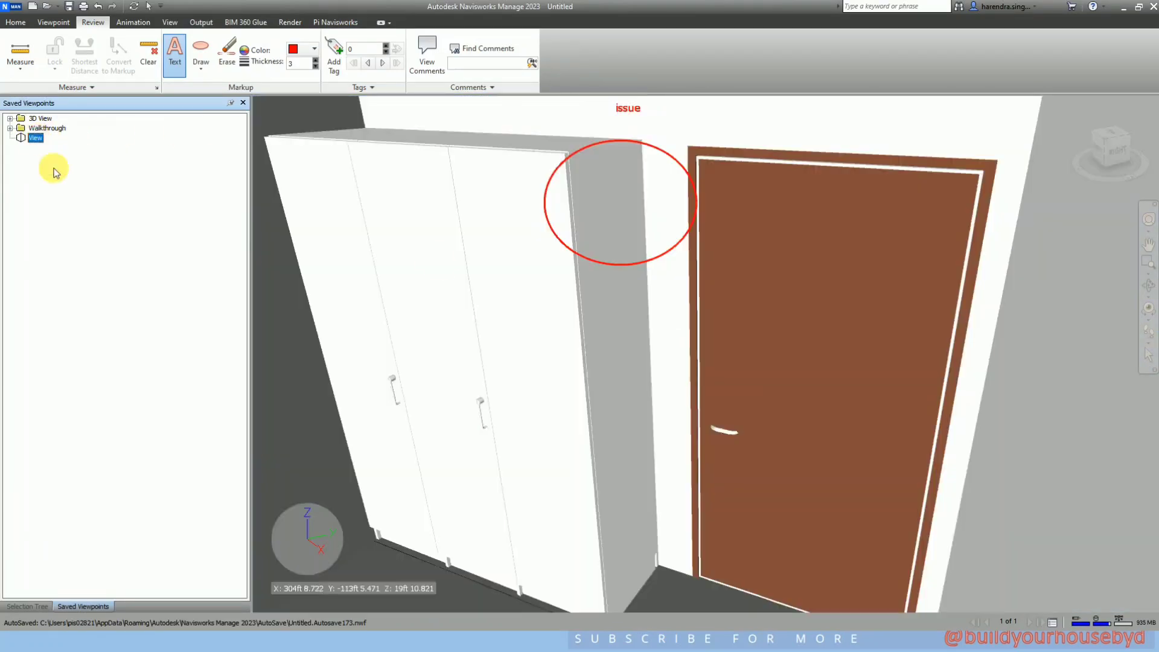
# Try to rename the wardrobe's saved viewpoint as ISSUE 1.
pyautogui.rightClick(37, 141)
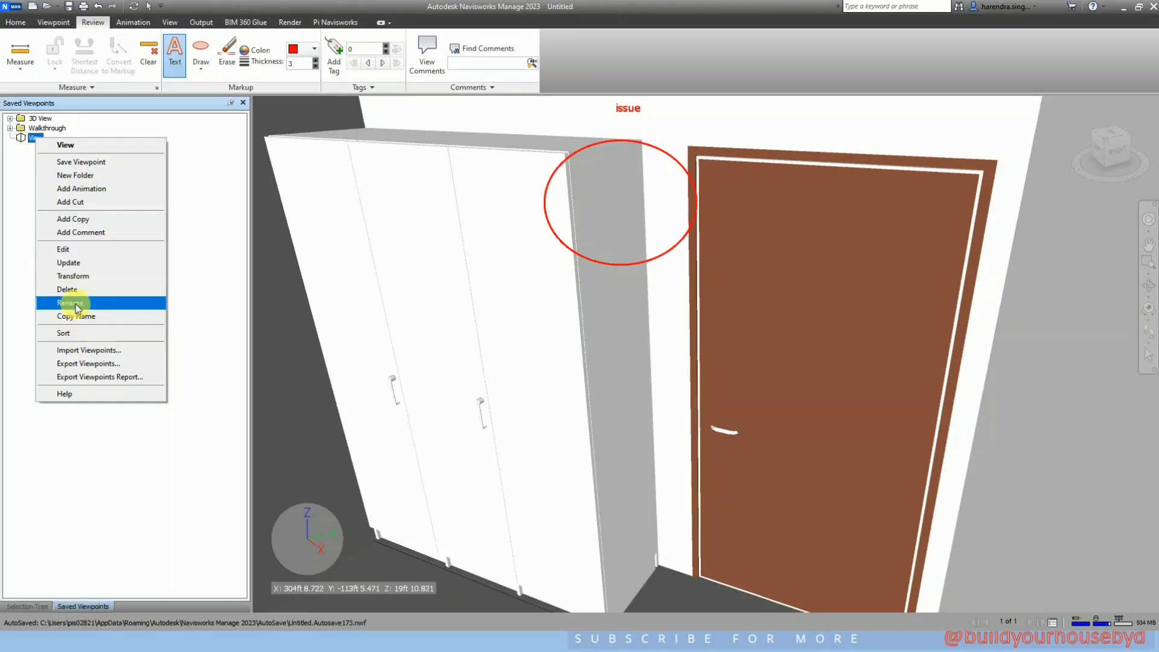
pyautogui.click(78, 304)
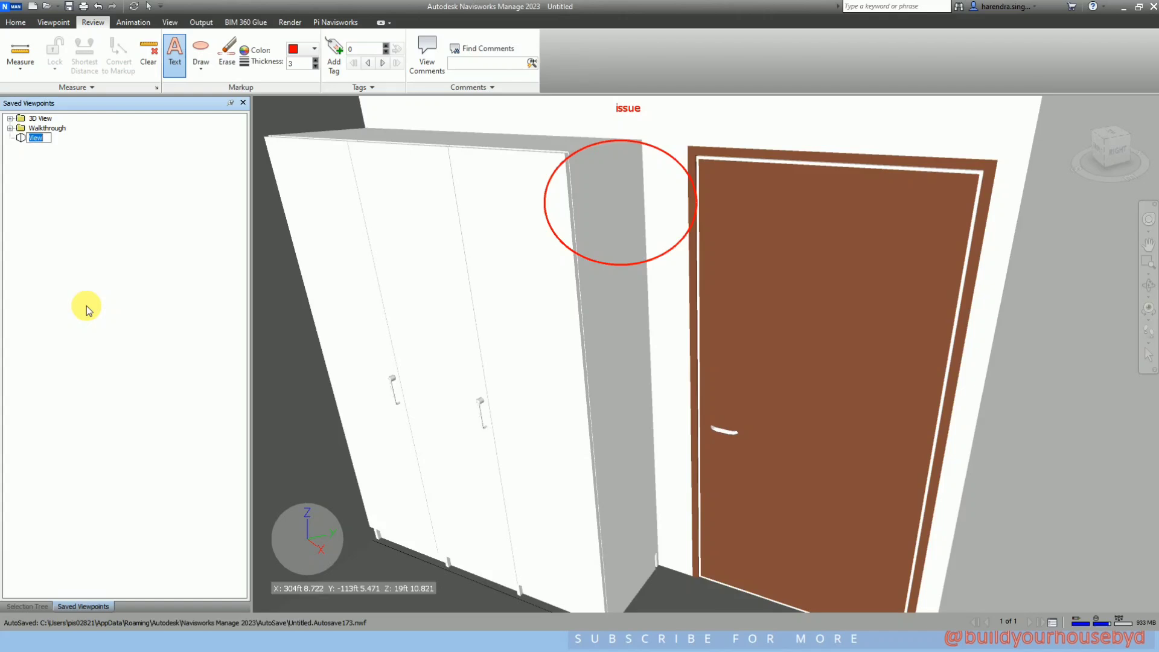
pyautogui.write('V')
pyautogui.write('ISS')
pyautogui.write('UE 1')
pyautogui.click(86, 305)
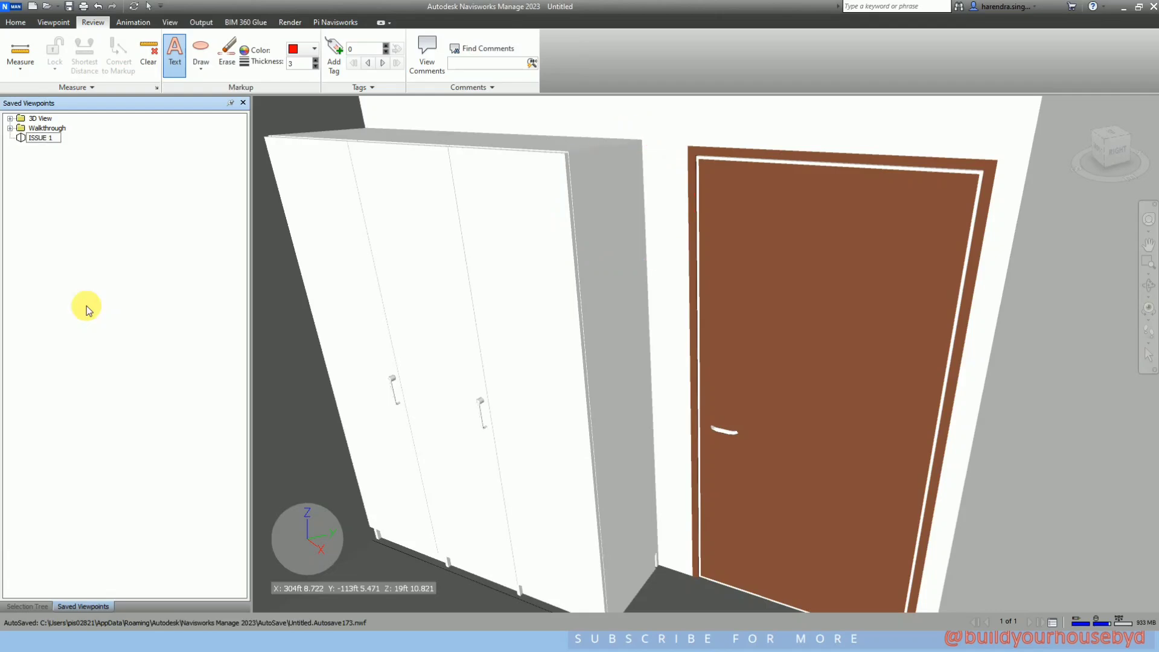
pyautogui.scroll(-5, 638, 271)
pyautogui.scroll(-3, 643, 275)
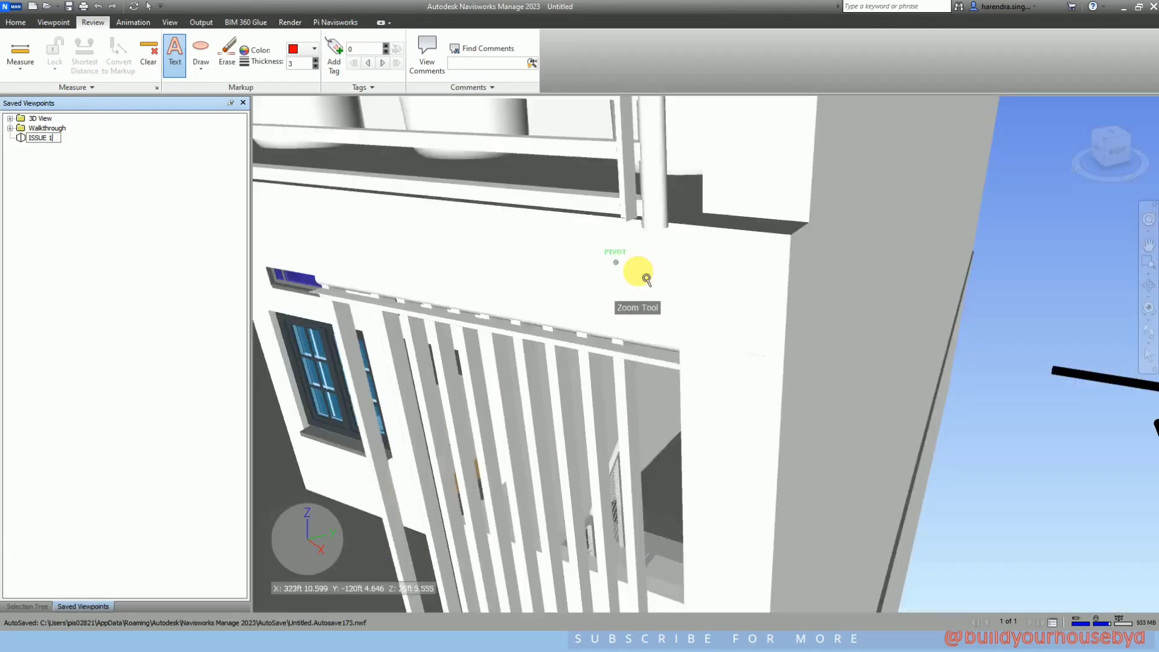
pyautogui.click(639, 270)
pyautogui.click(696, 277)
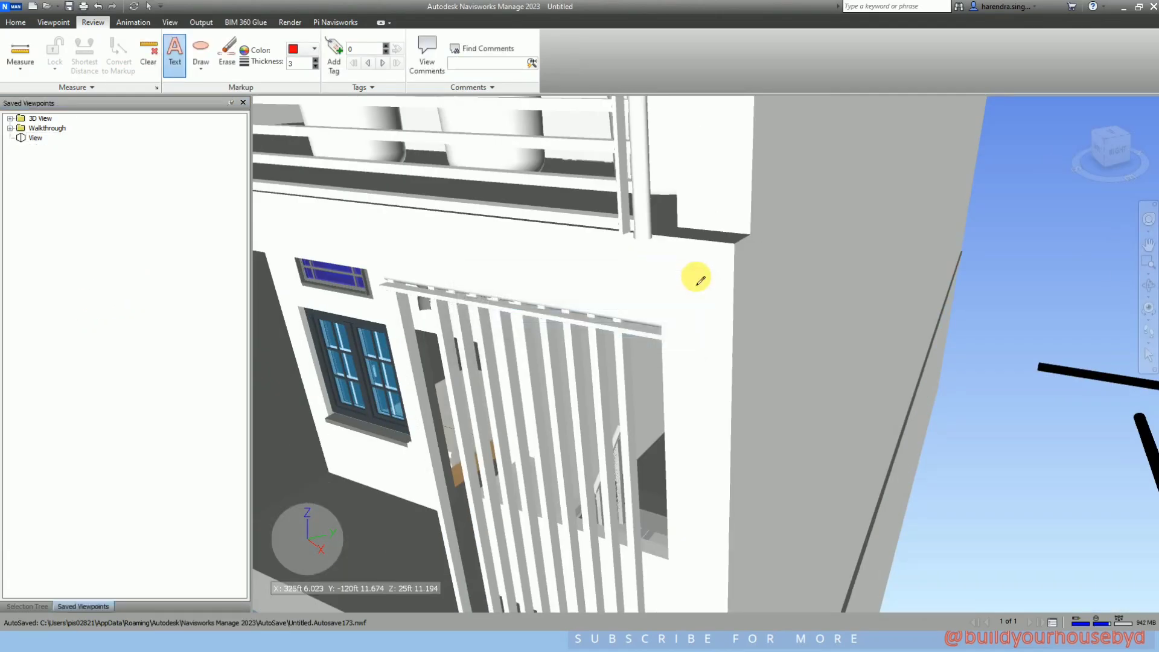
# Draw a red redline ellipse around the leftmost potted plant on the upper balcony.
pyautogui.scroll(-6, 696, 276)
pyautogui.scroll(-3, 700, 270)
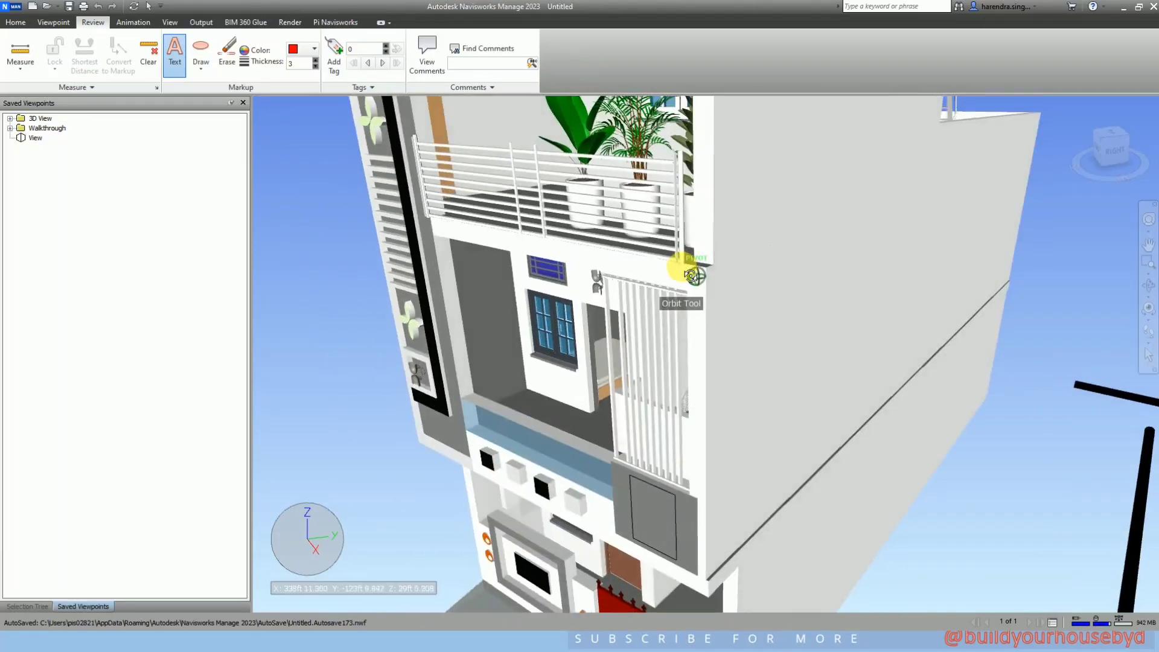
pyautogui.scroll(5, 610, 207)
pyautogui.keyDown('shift'); pyautogui.moveTo(609, 206); pyautogui.dragTo(739, 205, button='middle'); pyautogui.keyUp('shift')
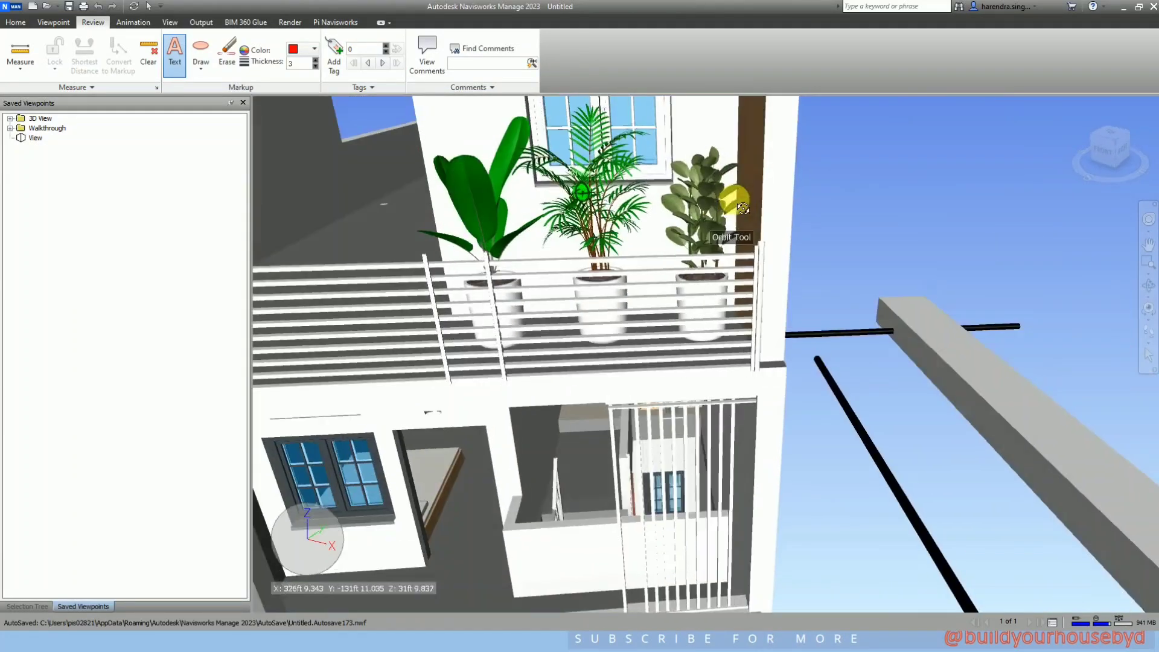
pyautogui.click(430, 150)
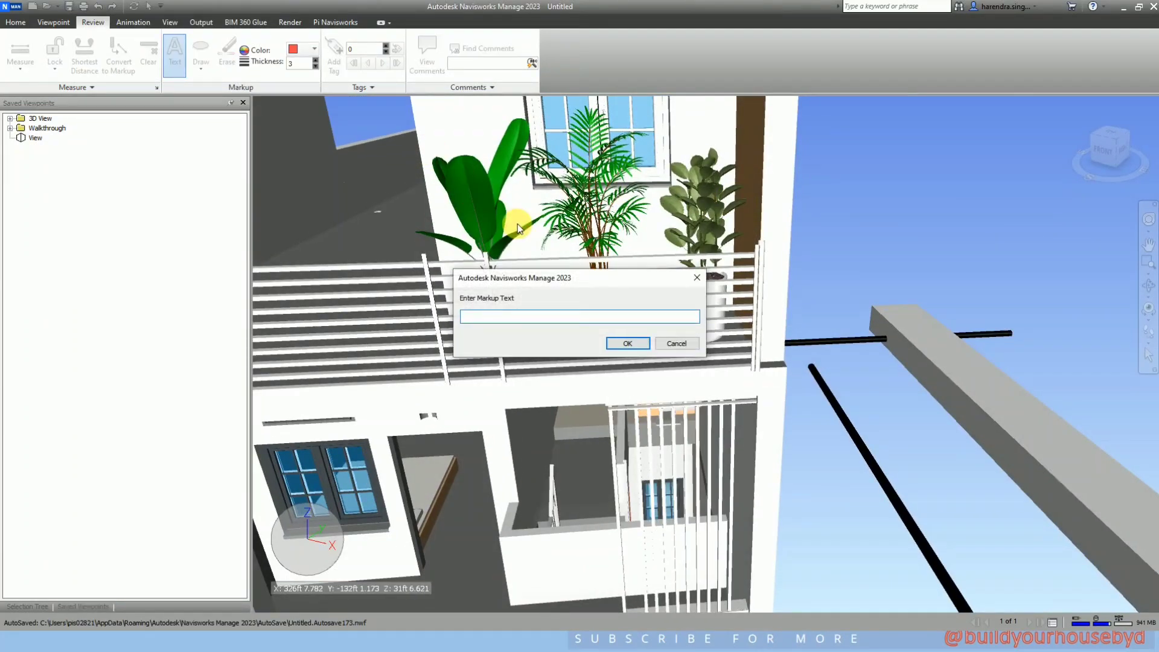
pyautogui.press('Escape')
pyautogui.click(201, 69)
pyautogui.click(203, 96)
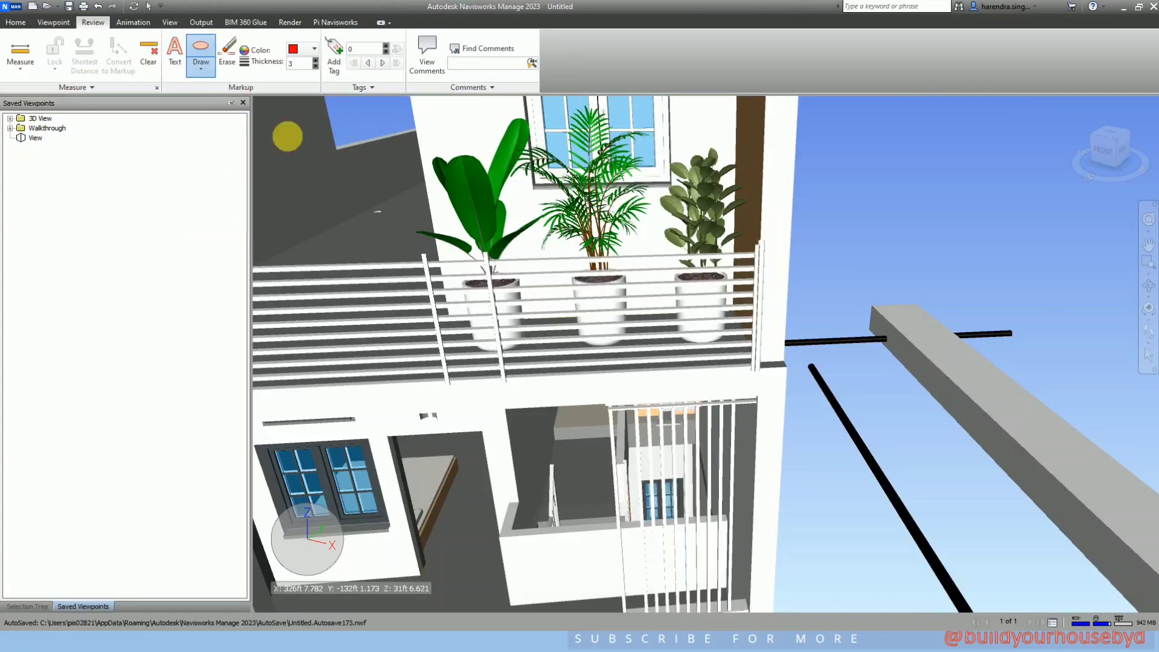
pyautogui.moveTo(408, 147); pyautogui.dragTo(572, 289)
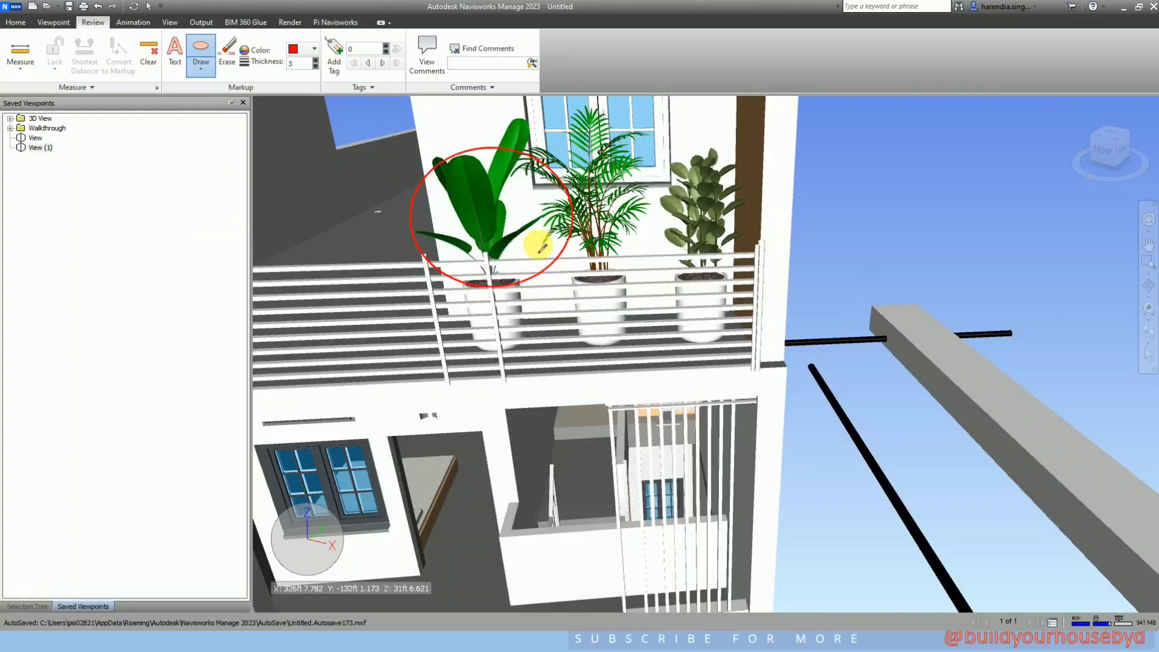
# Leave the redline drawing tool, show the whole house and recall both marked-up viewpoints to review their redlines.
pyautogui.click(75, 220)
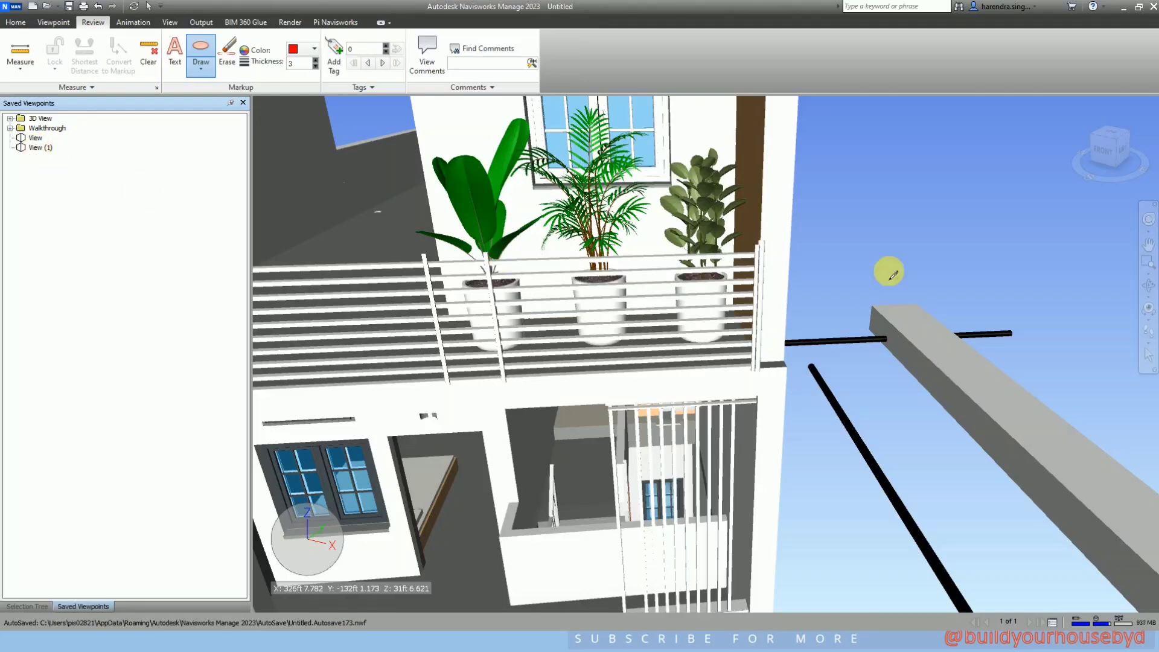
pyautogui.moveTo(896, 252)
pyautogui.keyDown('shift'); pyautogui.mouseDown(button='middle')
pyautogui.moveTo(563, 259)
pyautogui.moveTo(676, 250)
pyautogui.mouseUp(button='middle'); pyautogui.keyUp('shift')
pyautogui.click(1142, 355)
pyautogui.scroll(-6, 676, 344)
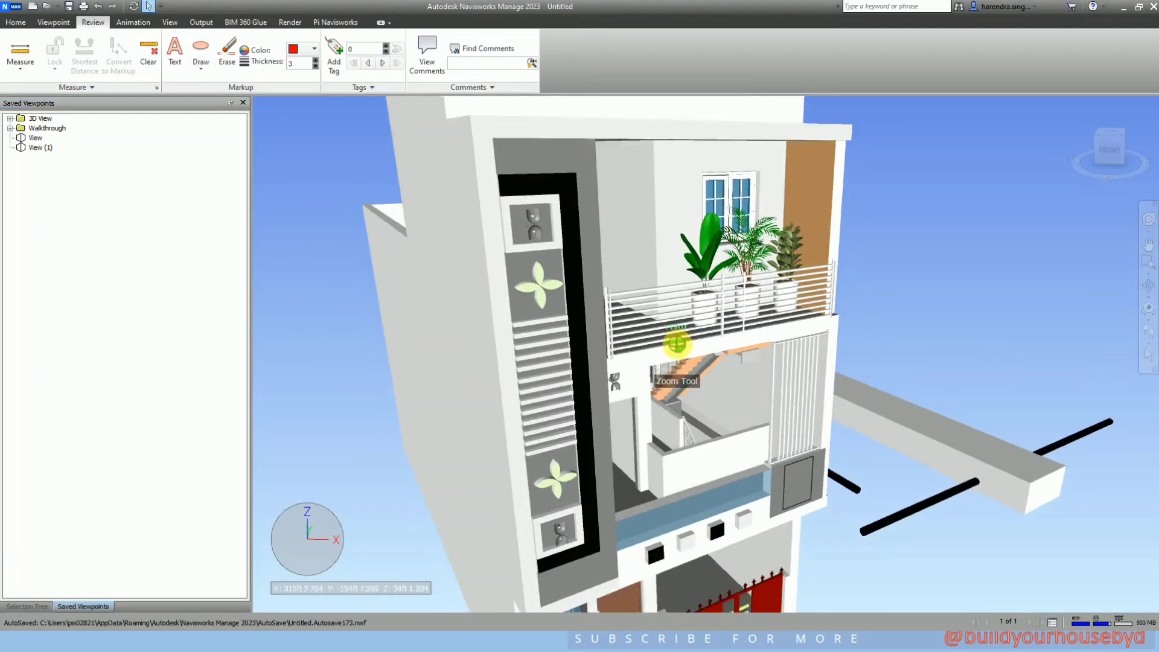
pyautogui.scroll(-5, 688, 352)
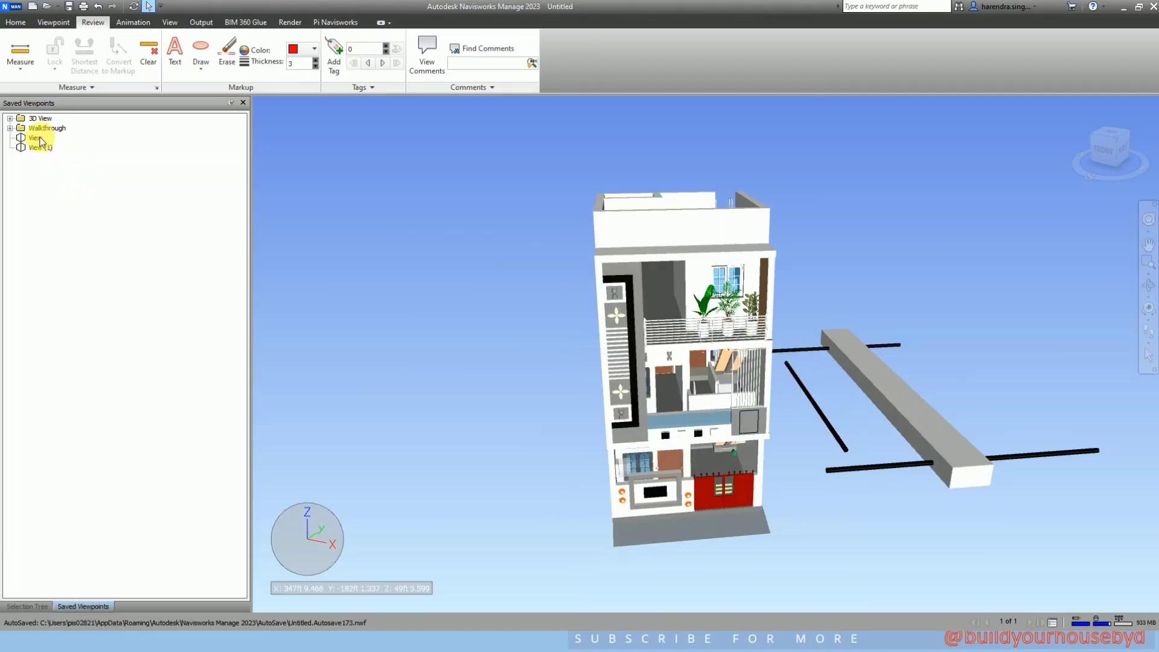
pyautogui.click(38, 147)
pyautogui.click(33, 138)
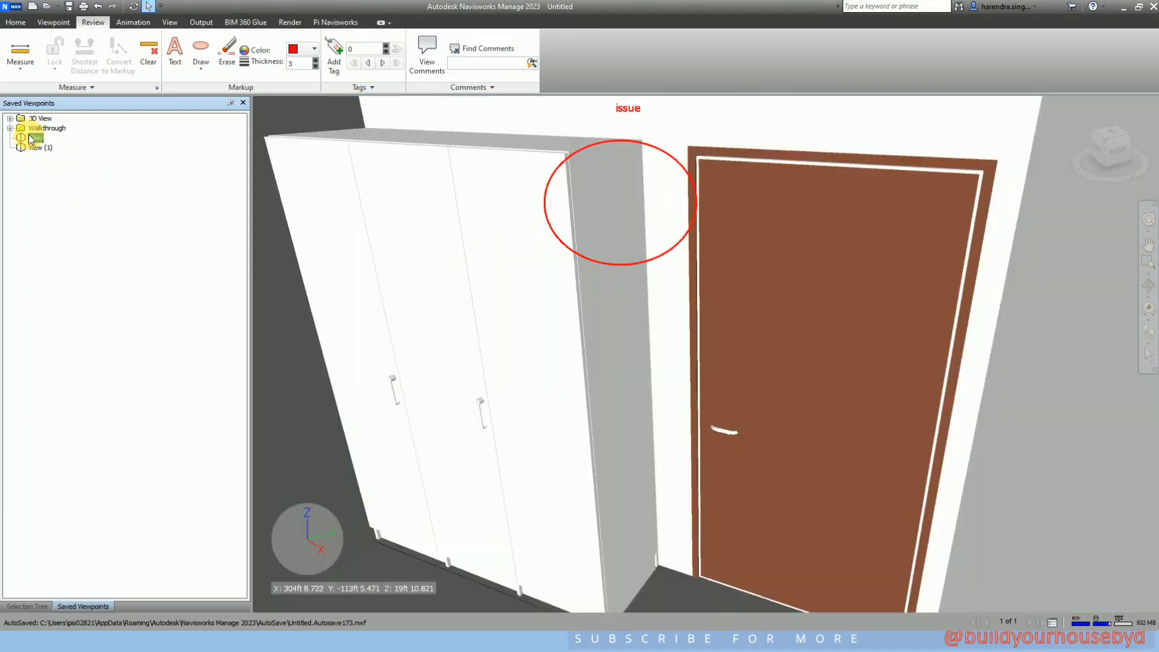
pyautogui.click(38, 150)
# Check how the redlines depend on the view by moving off each saved viewpoint, ending back on the wardrobe viewpoint.
pyautogui.scroll(4, 751, 302)
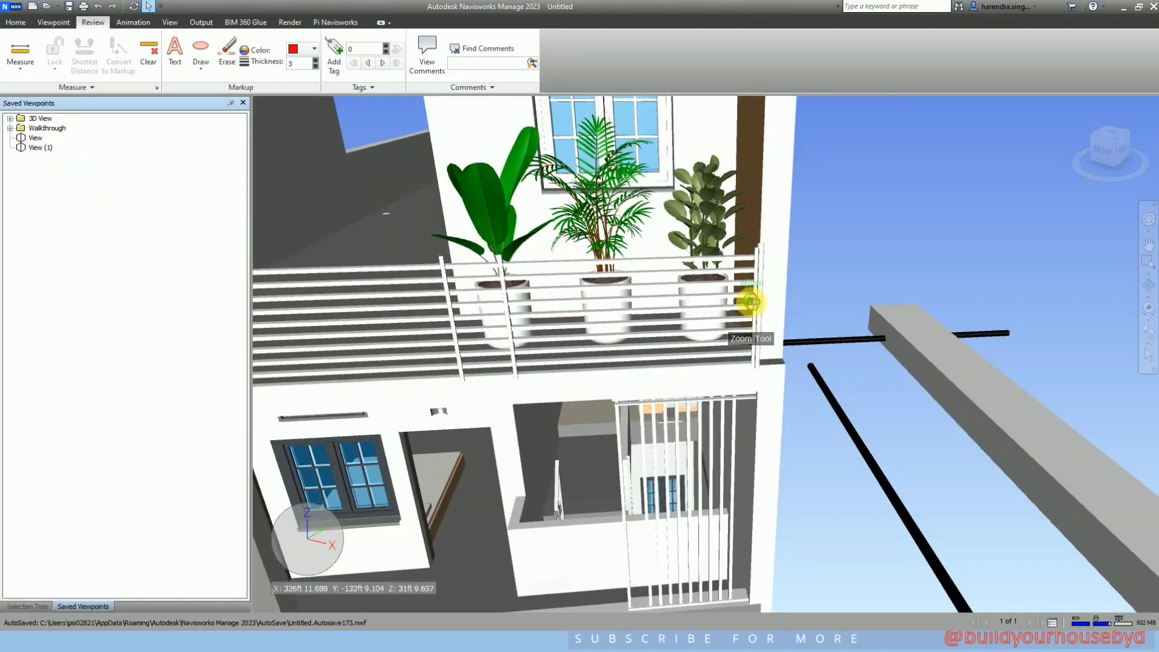
pyautogui.click(35, 138)
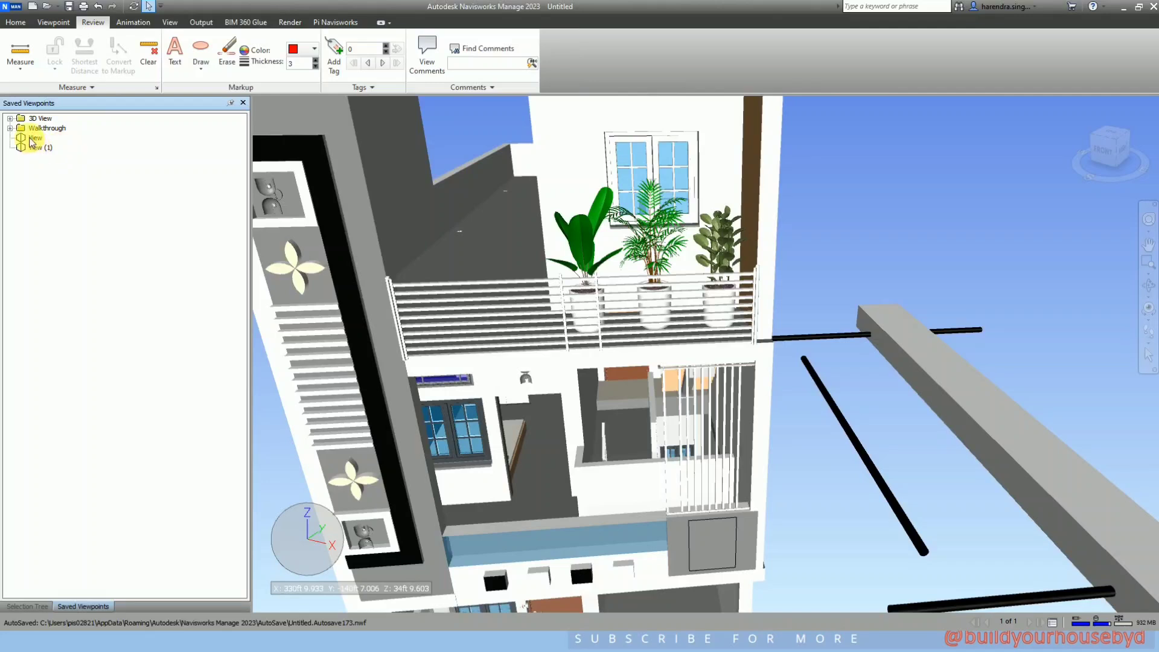
pyautogui.scroll(2, 606, 202)
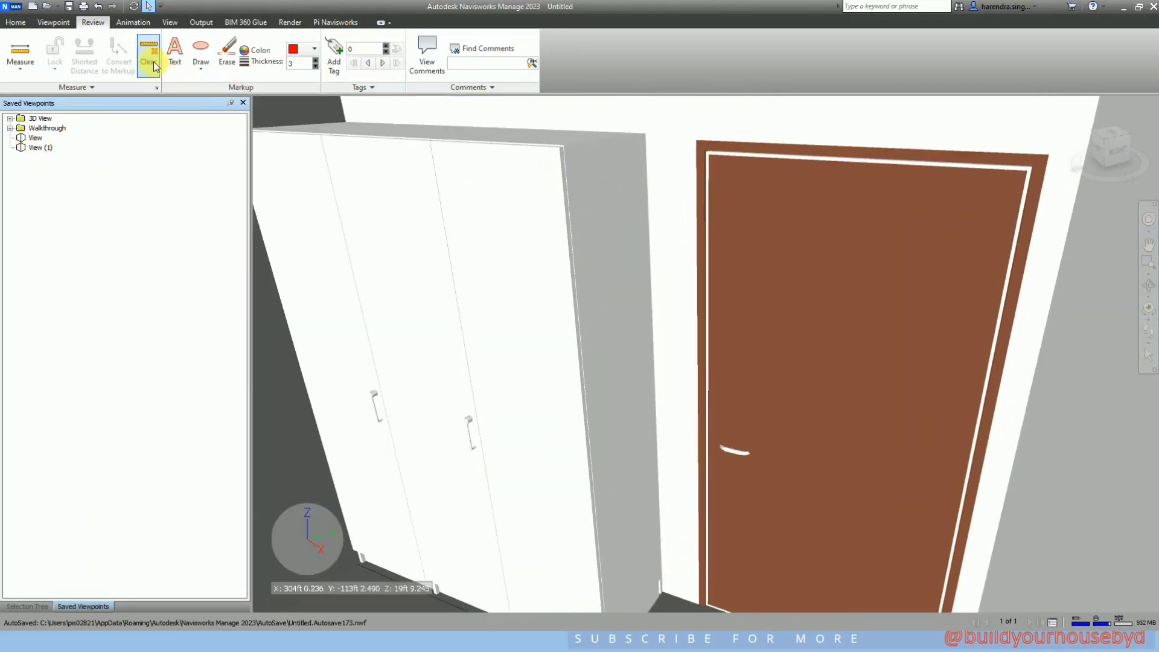
pyautogui.scroll(3, 409, 266)
pyautogui.click(34, 138)
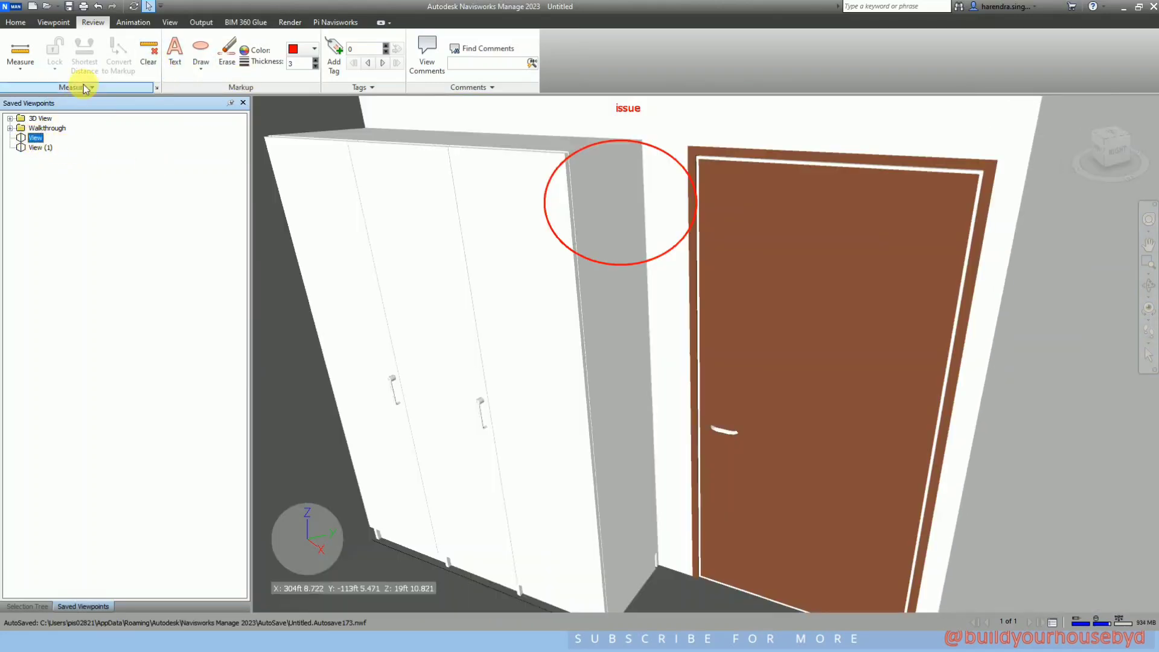
# Add the redline text EWFW beside the issue label above the wardrobe.
pyautogui.click(155, 70)
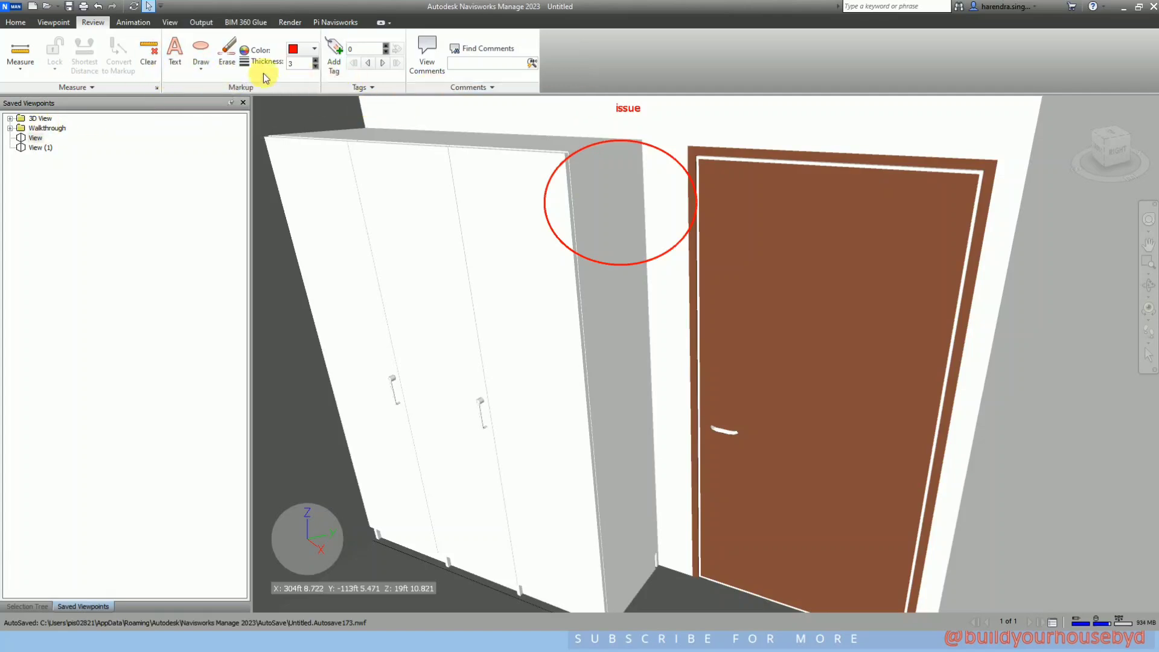
pyautogui.click(175, 57)
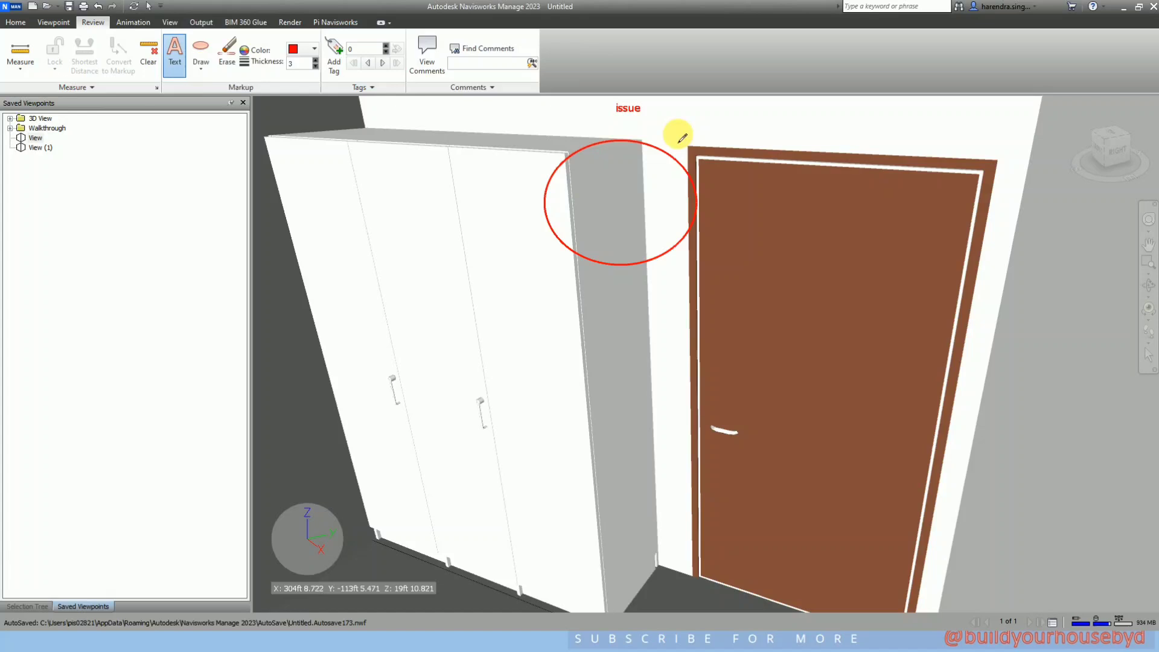
pyautogui.click(607, 118)
pyautogui.write('EWFW')
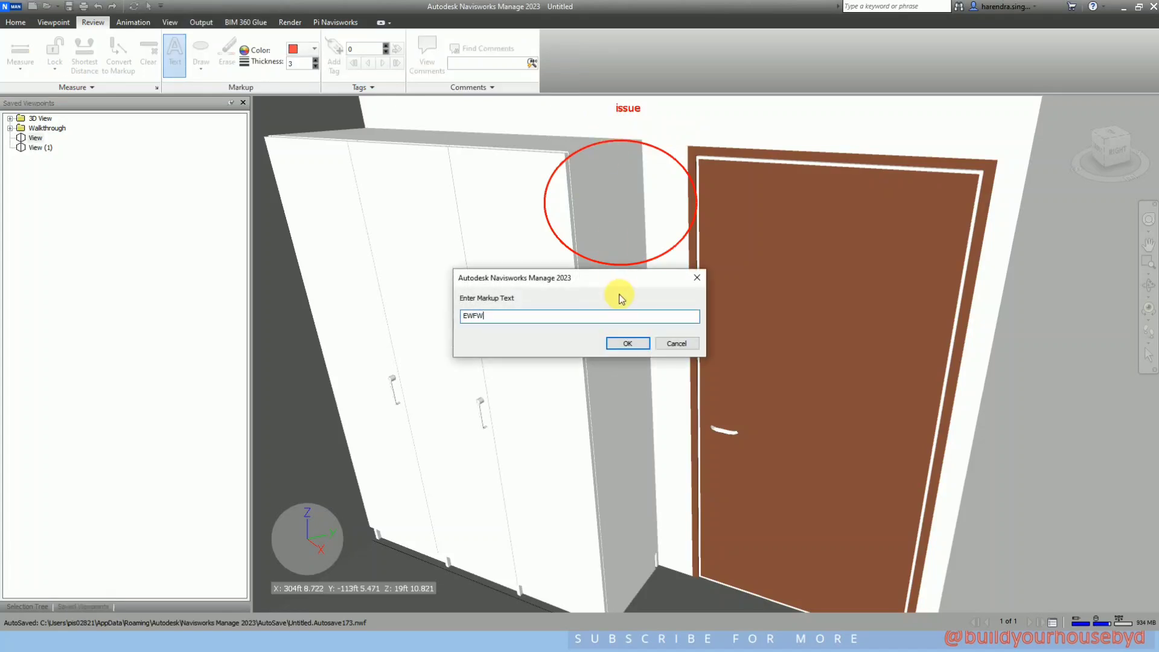
pyautogui.click(622, 344)
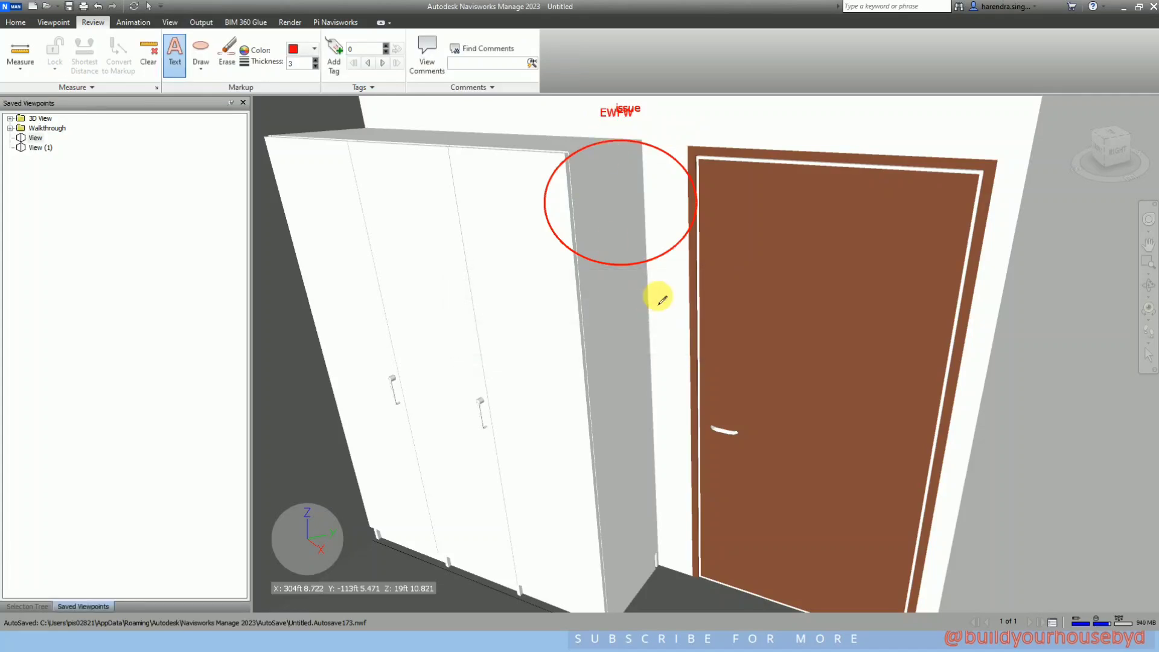
# Update the wardrobe's saved viewpoint, switch to the balcony viewpoint and return to check that the redline text is stored.
pyautogui.rightClick(35, 138)
pyautogui.click(86, 269)
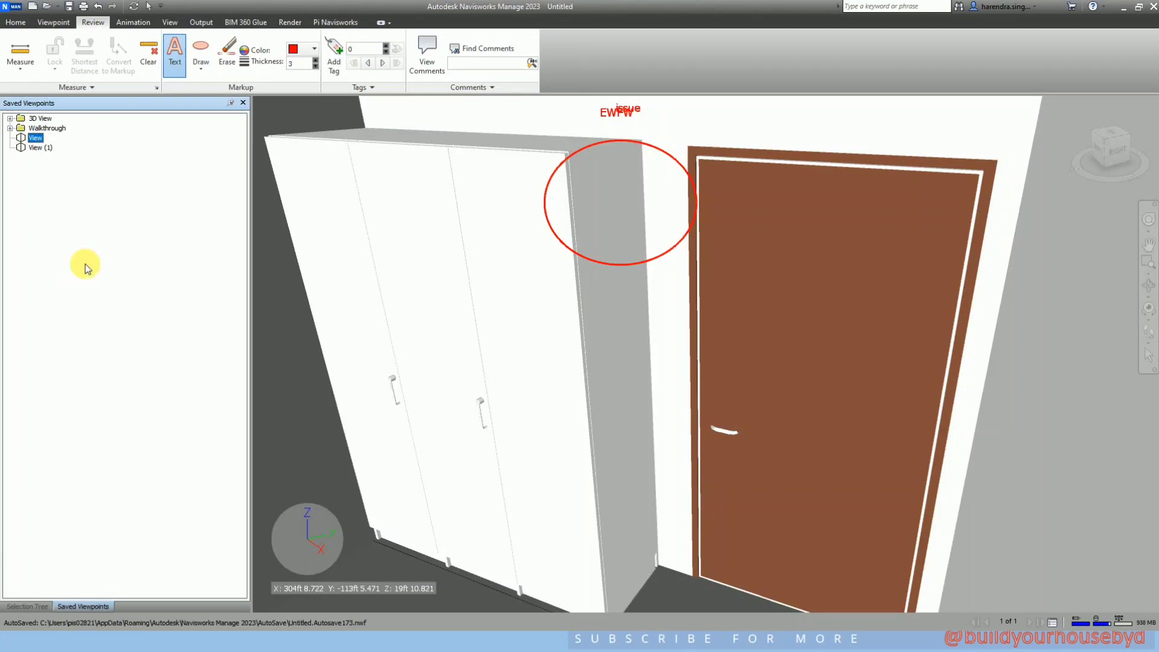
pyautogui.click(39, 150)
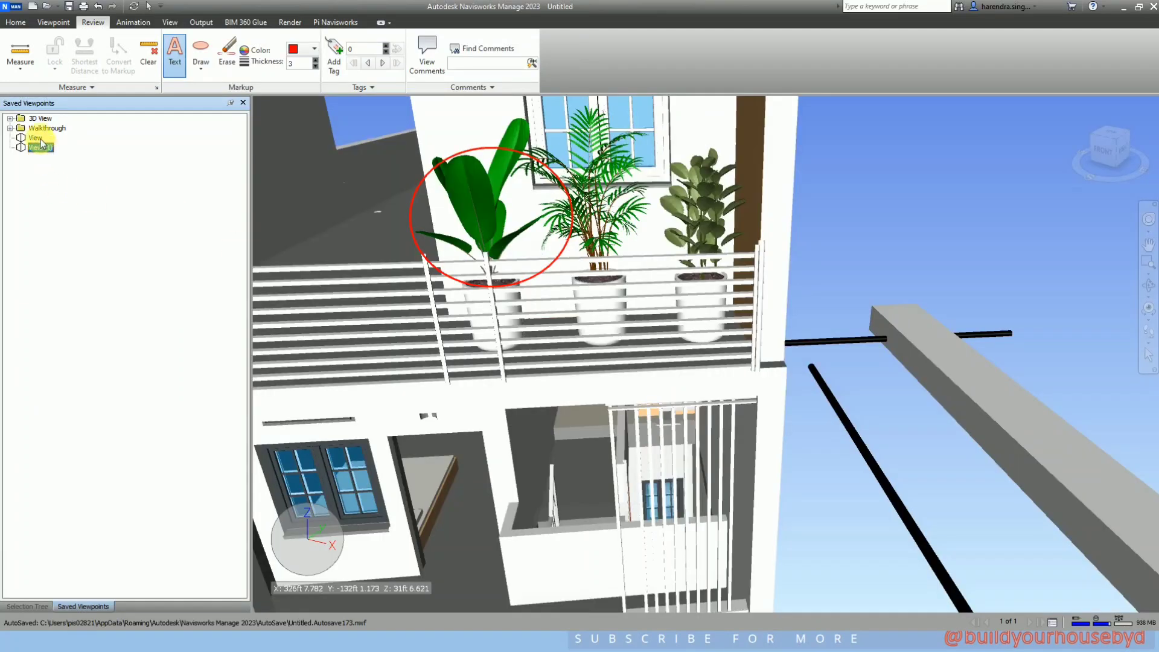
pyautogui.click(37, 138)
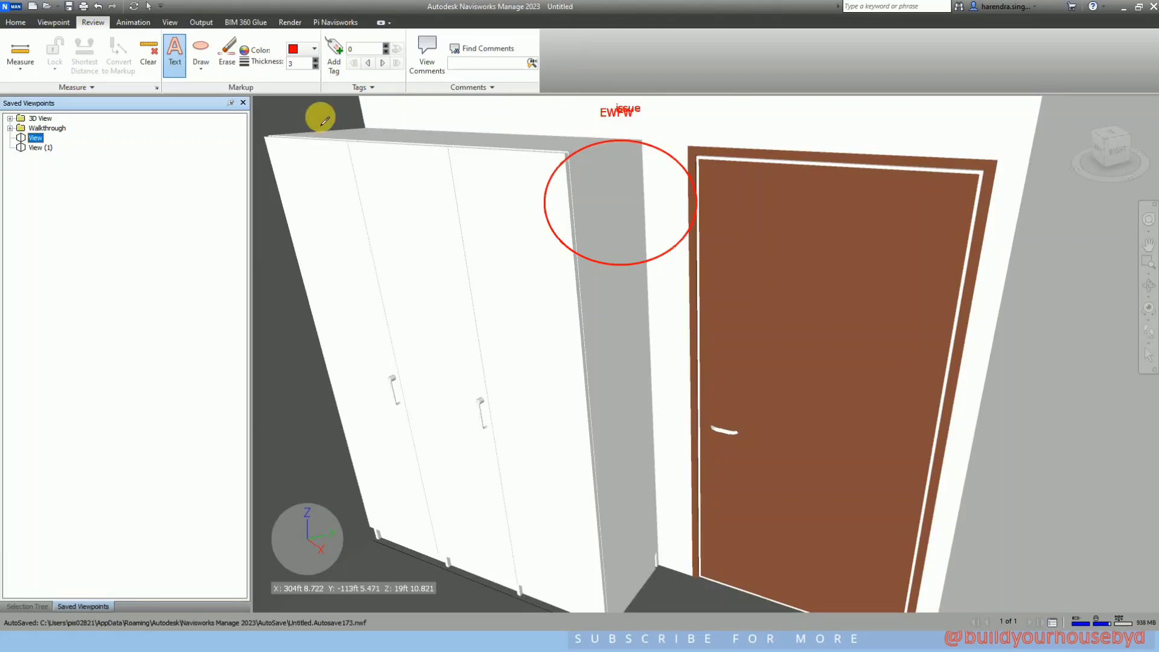
# Erase the EWFW redline text above the wardrobe and set the markup colour to orange.
pyautogui.click(227, 56)
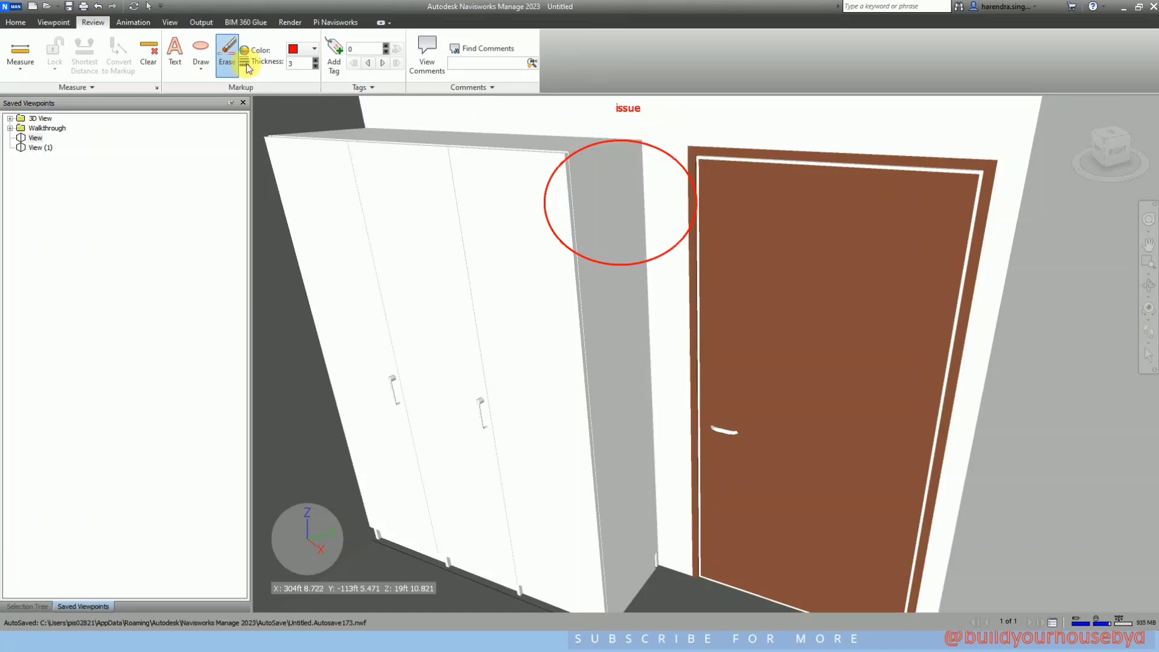
pyautogui.click(313, 52)
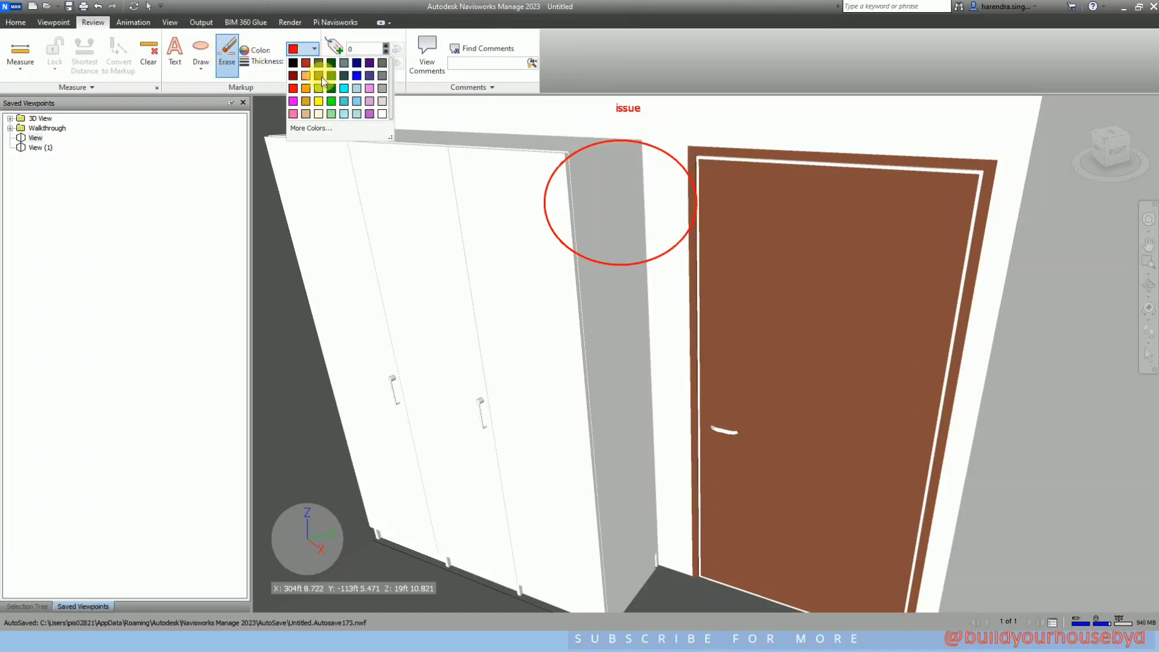
pyautogui.click(305, 103)
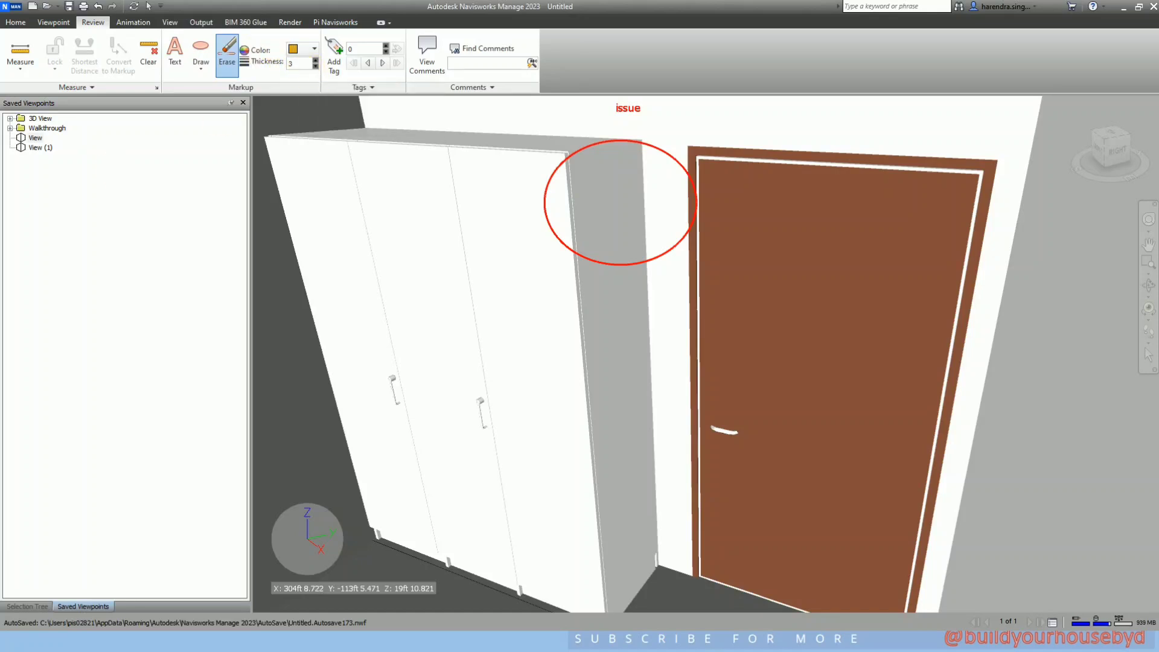
# Measure the wardrobe's height point to point, from its base at the floor to its top front edge.
pyautogui.click(20, 55)
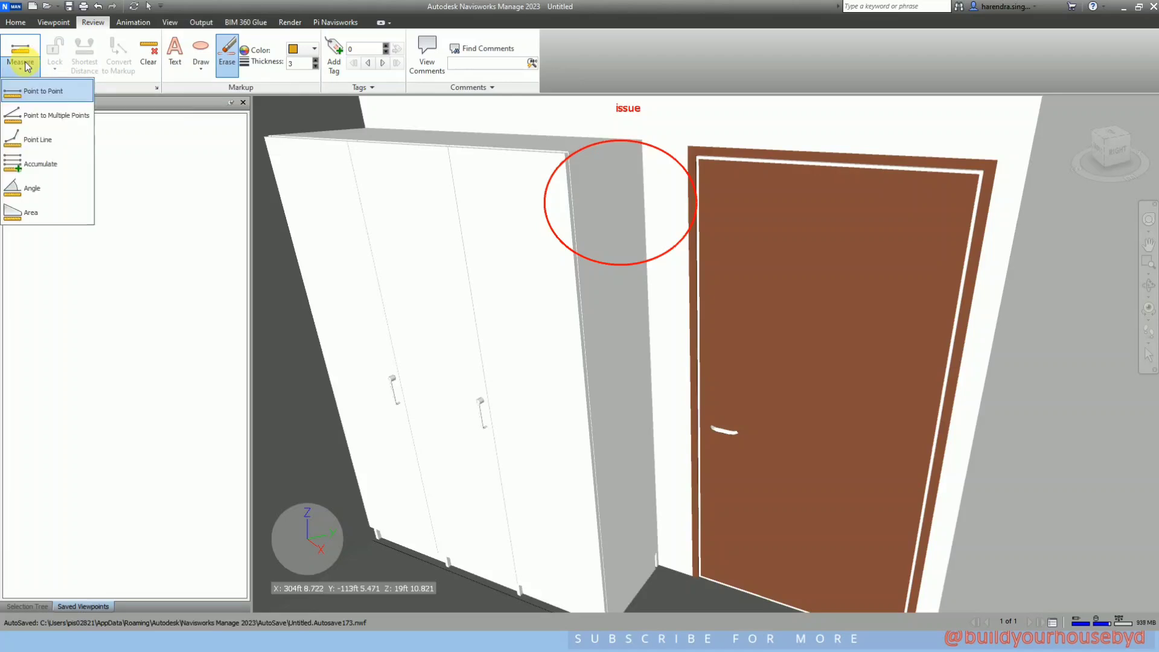
pyautogui.click(42, 96)
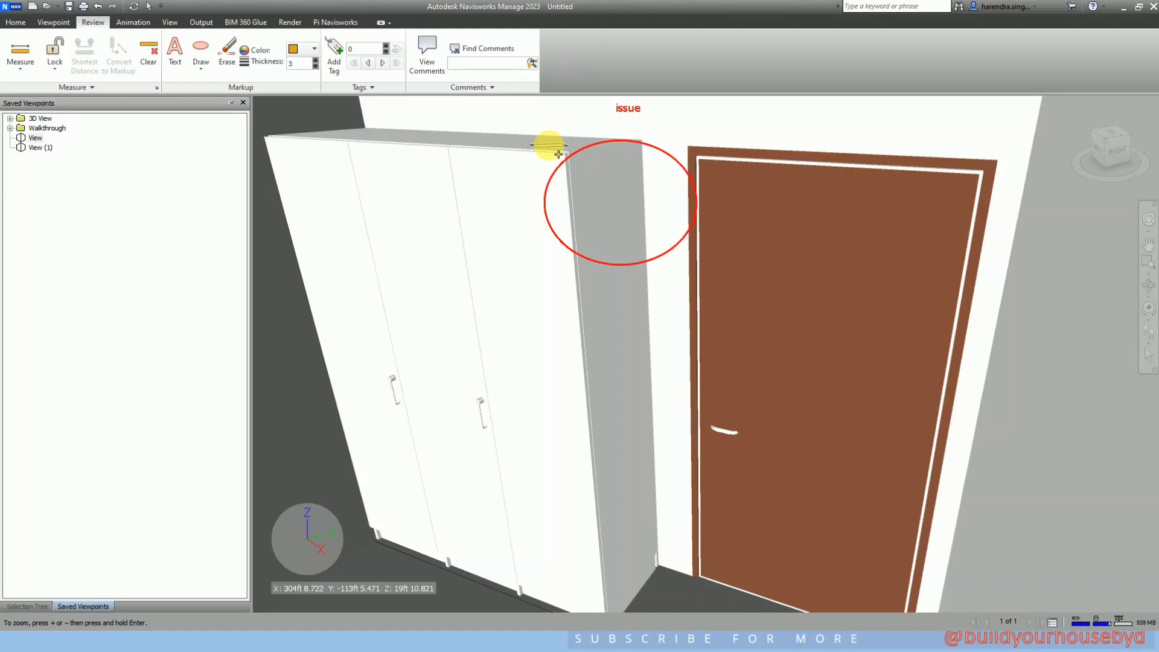
pyautogui.scroll(5, 555, 154)
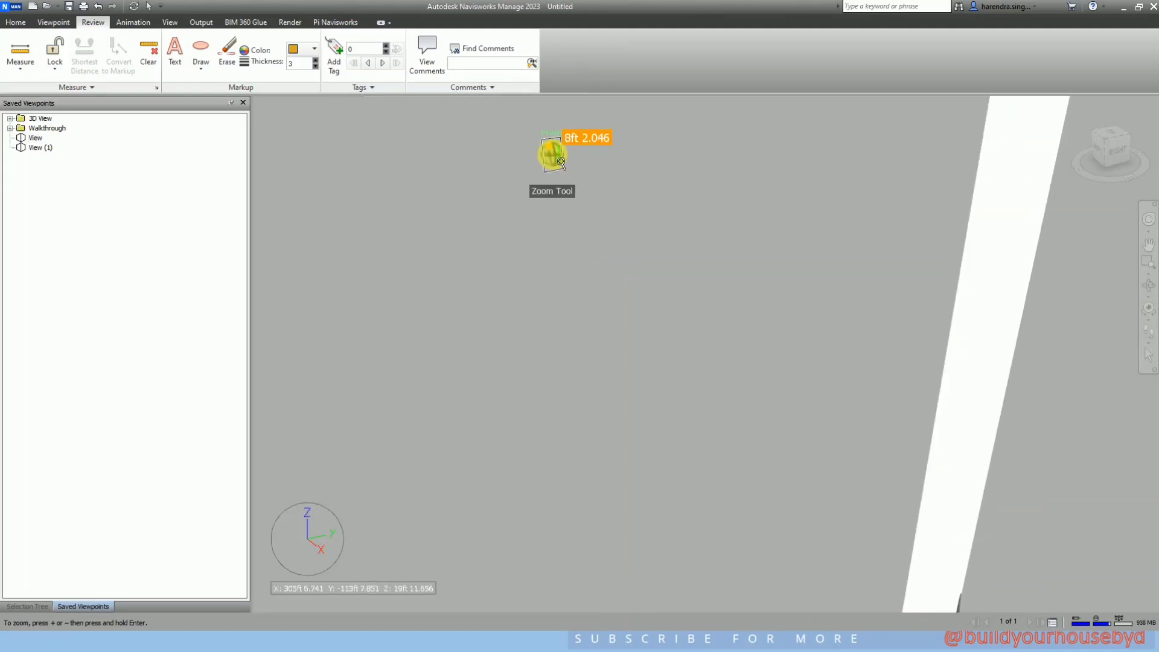
pyautogui.keyDown('shift'); pyautogui.moveTo(563, 165); pyautogui.dragTo(716, 176, button='middle'); pyautogui.keyUp('shift')
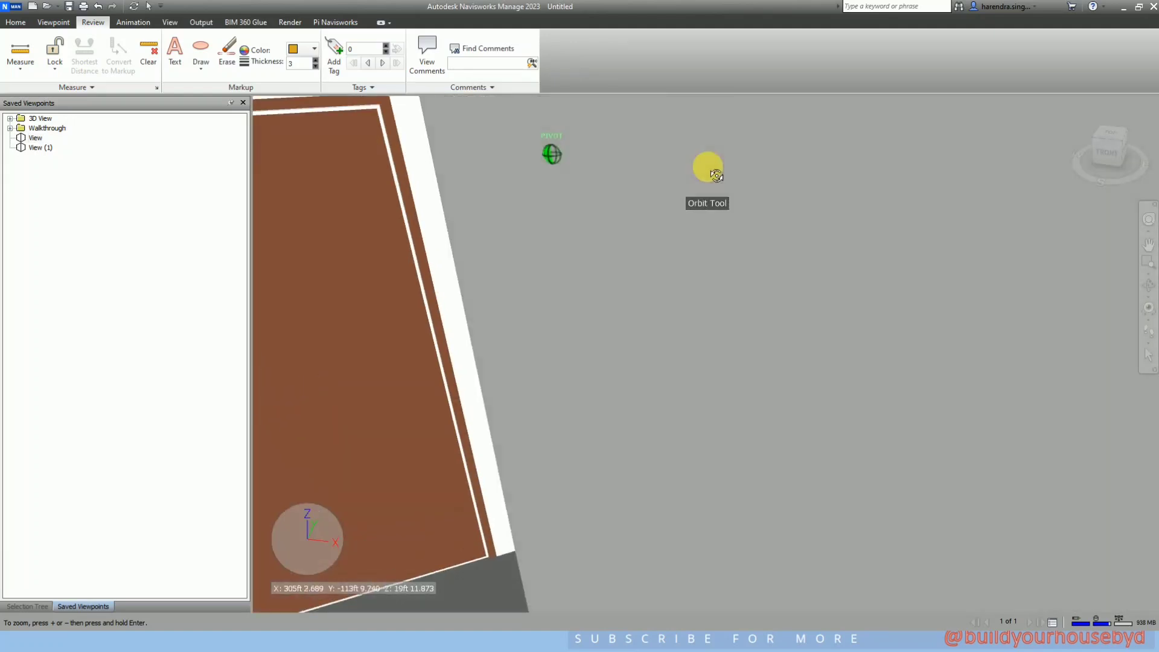
pyautogui.scroll(-4, 703, 163)
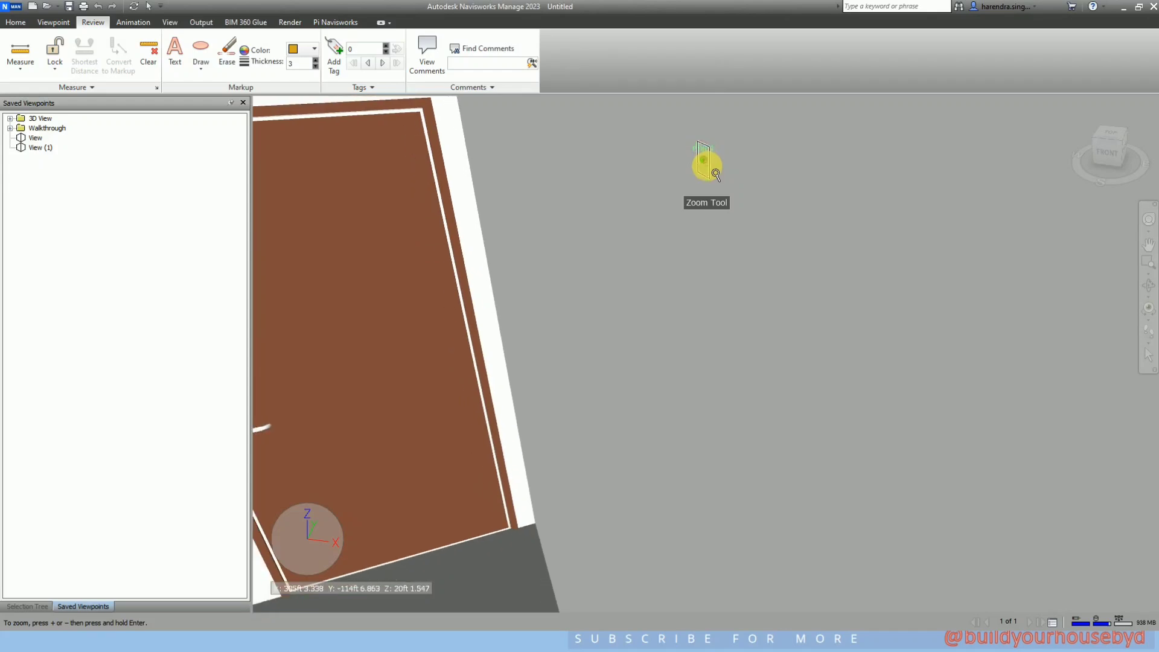
pyautogui.scroll(-6, 718, 199)
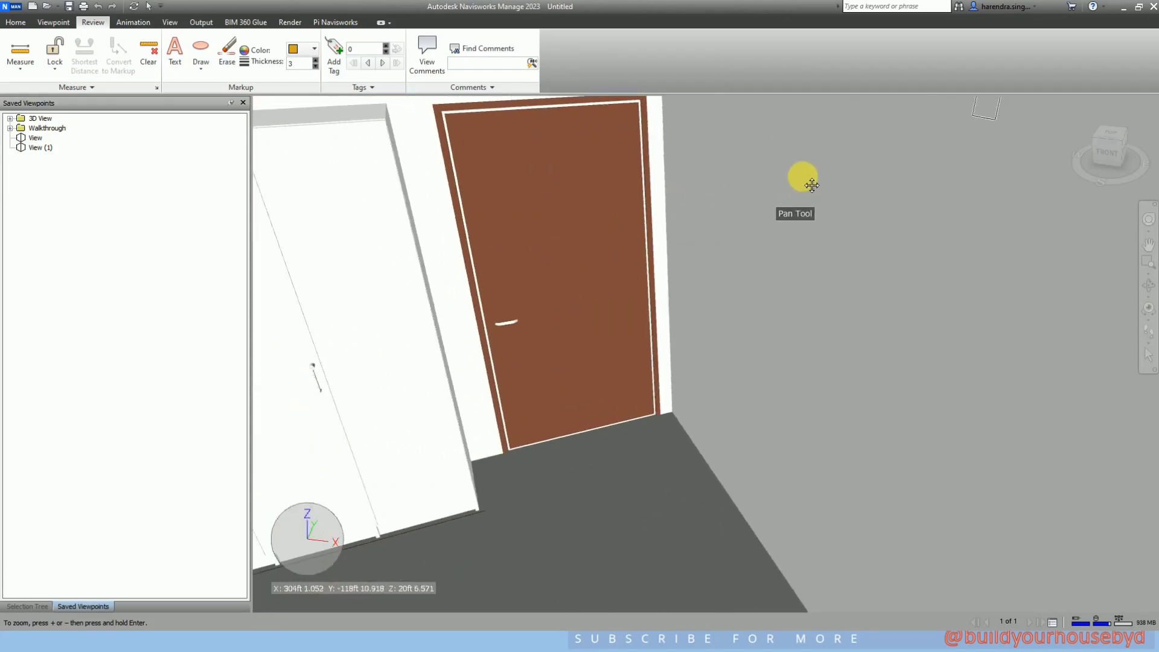
pyautogui.click(450, 535)
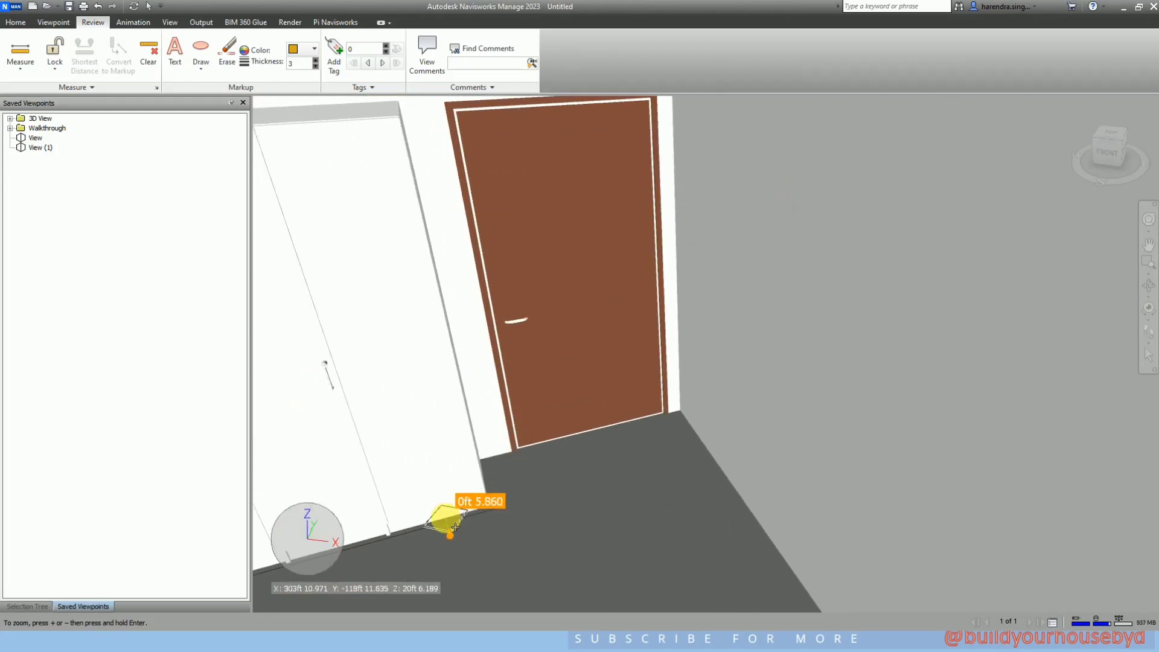
pyautogui.scroll(-1, 453, 519)
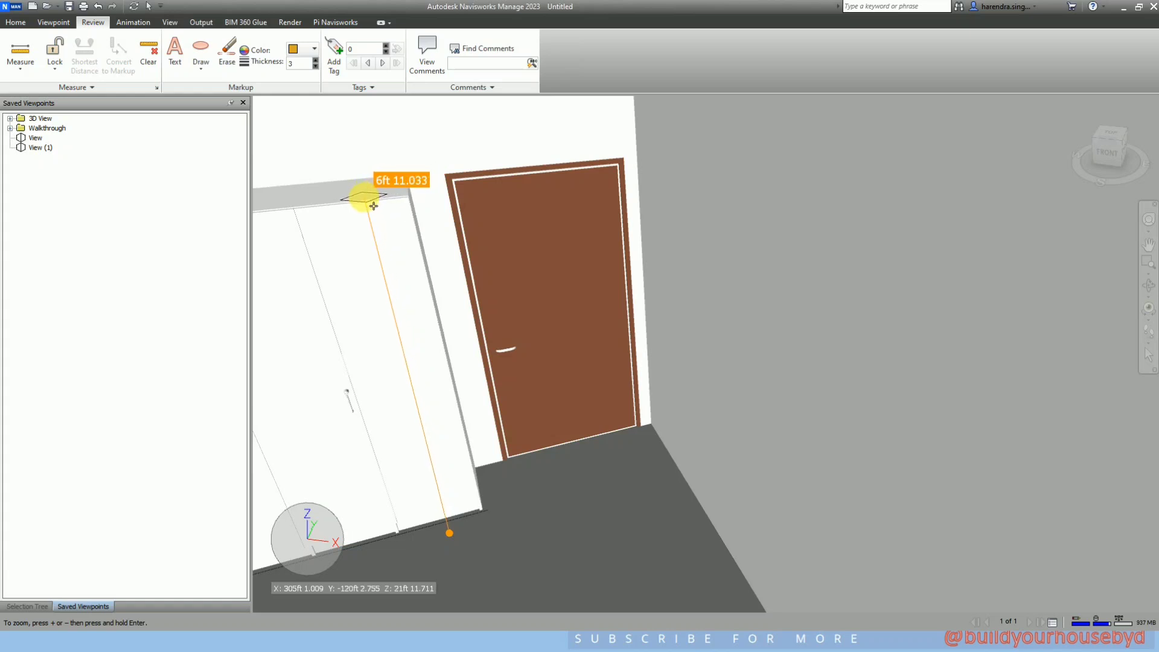
pyautogui.click(355, 198)
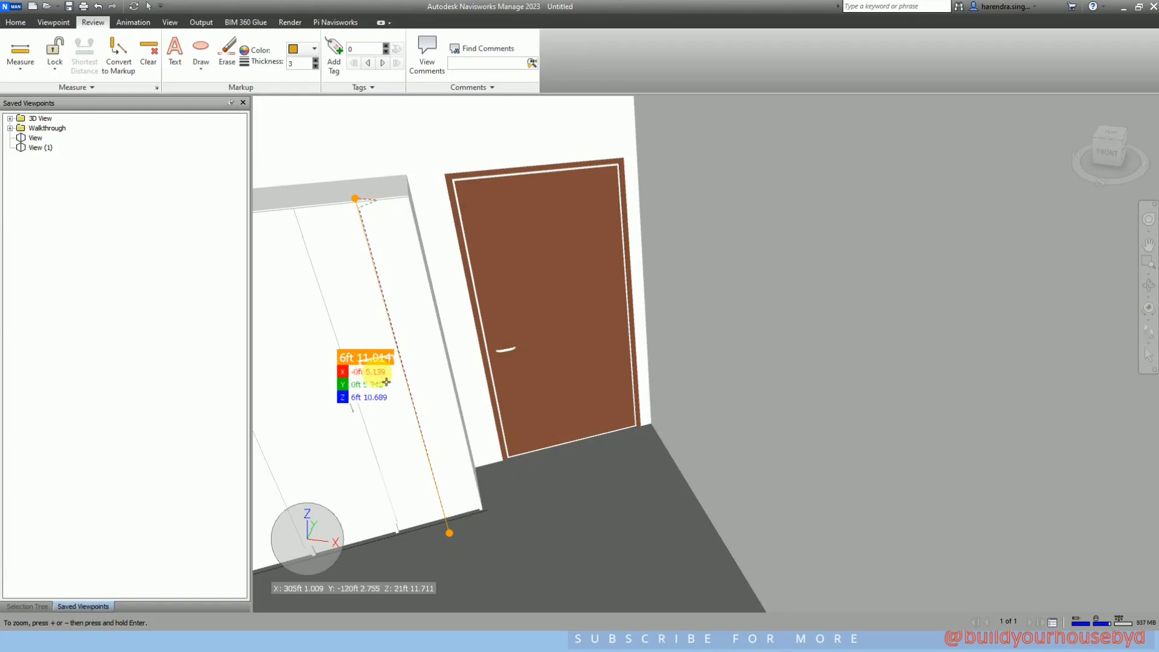
# Measure the door's width between the two top corners of its brown frame.
pyautogui.click(444, 175)
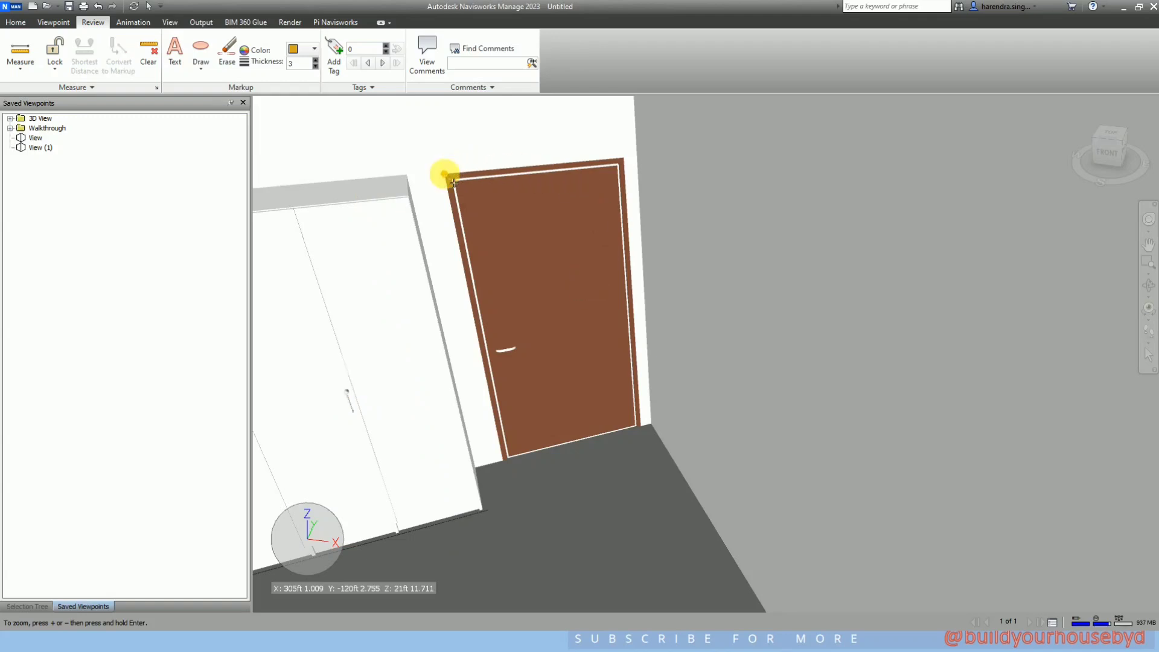
pyautogui.click(632, 166)
pyautogui.click(633, 166)
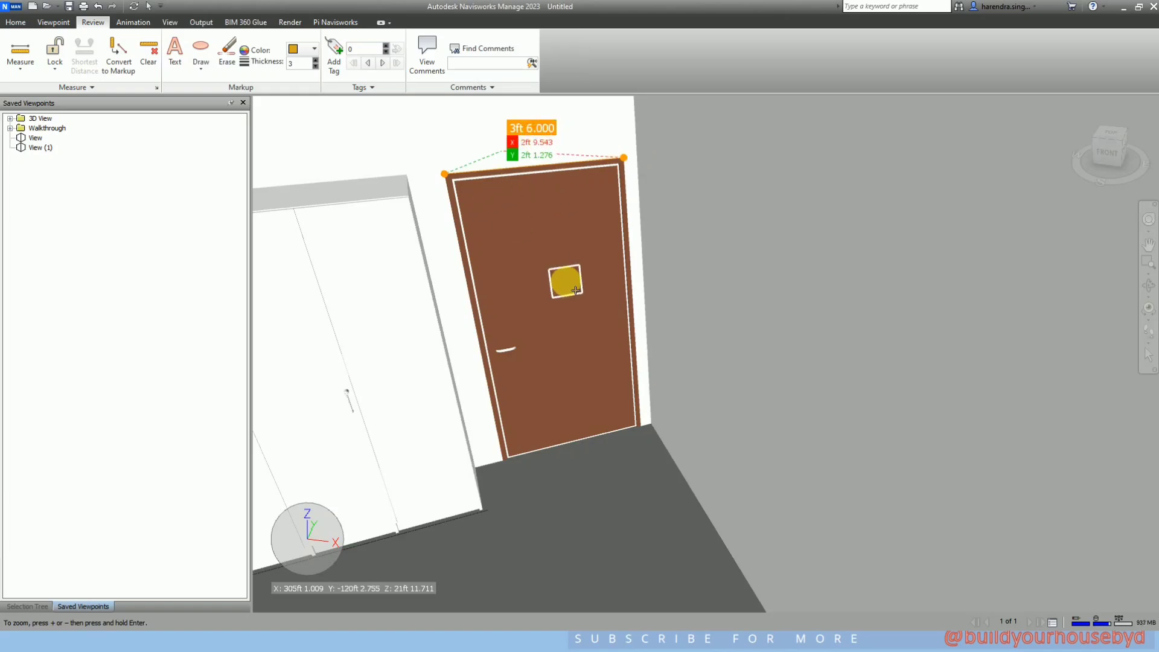
# Save the measured door view as a new viewpoint and check it by switching to the balcony viewpoint and back.
pyautogui.rightClick(59, 183)
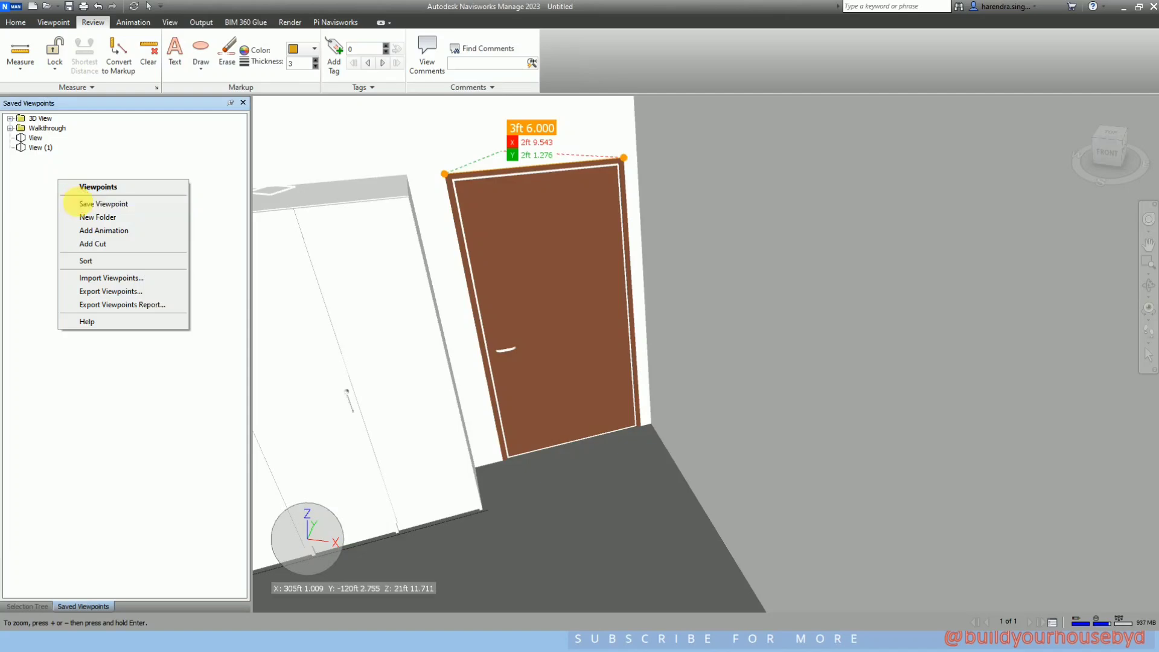
pyautogui.click(80, 204)
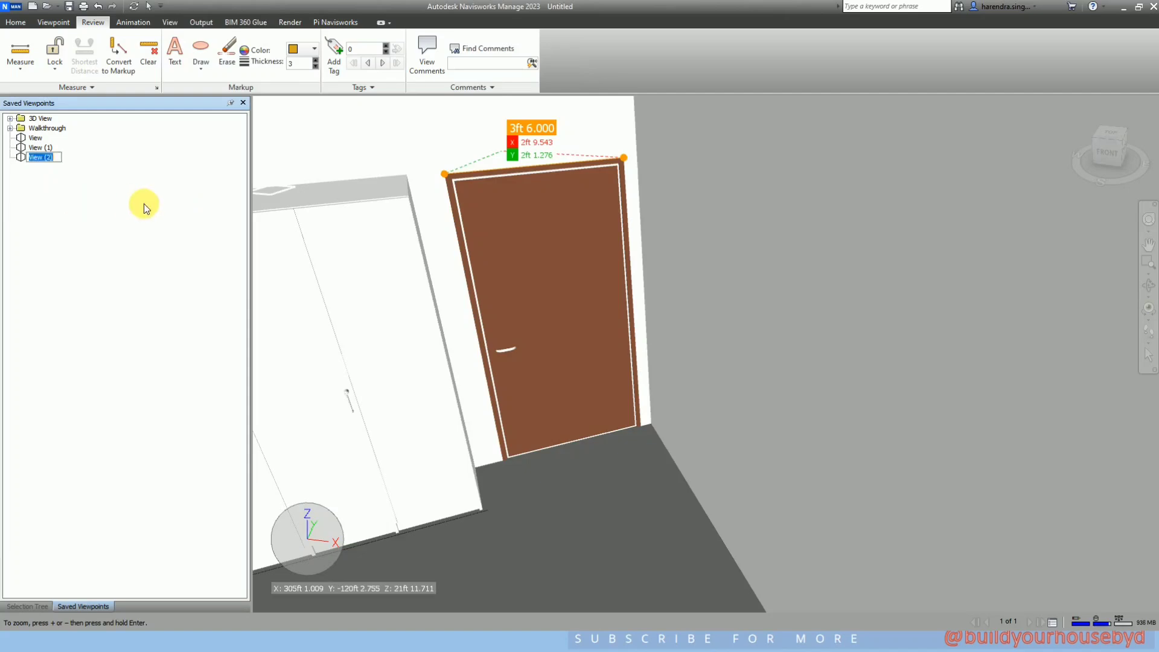
pyautogui.click(40, 148)
pyautogui.click(45, 157)
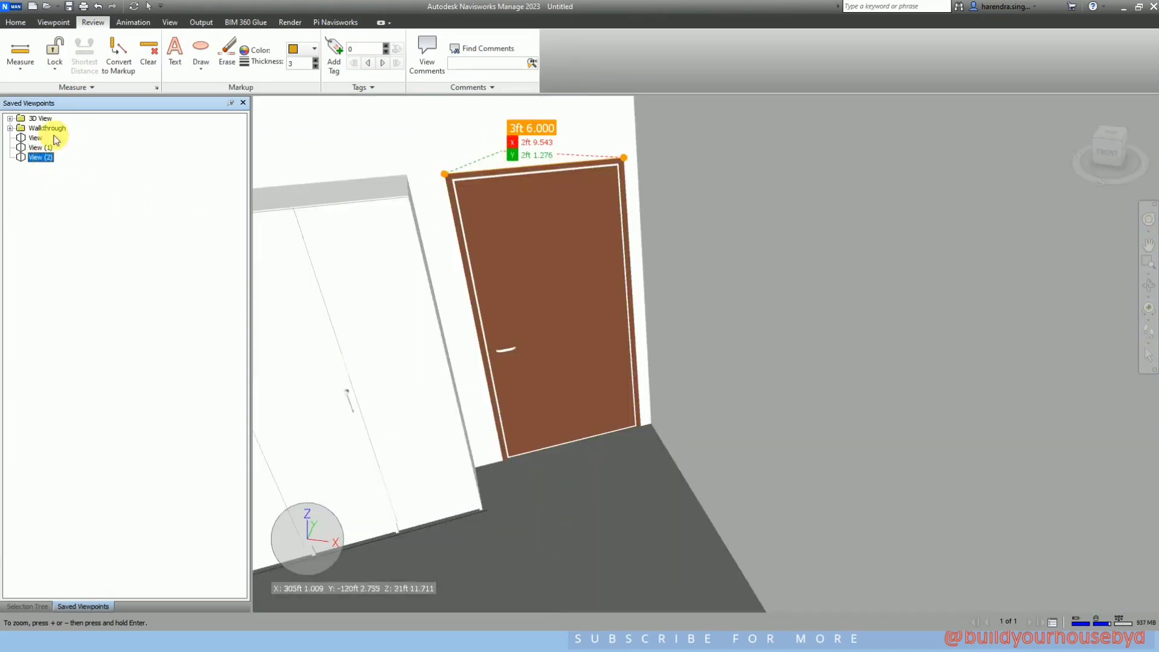
pyautogui.click(39, 147)
pyautogui.click(45, 157)
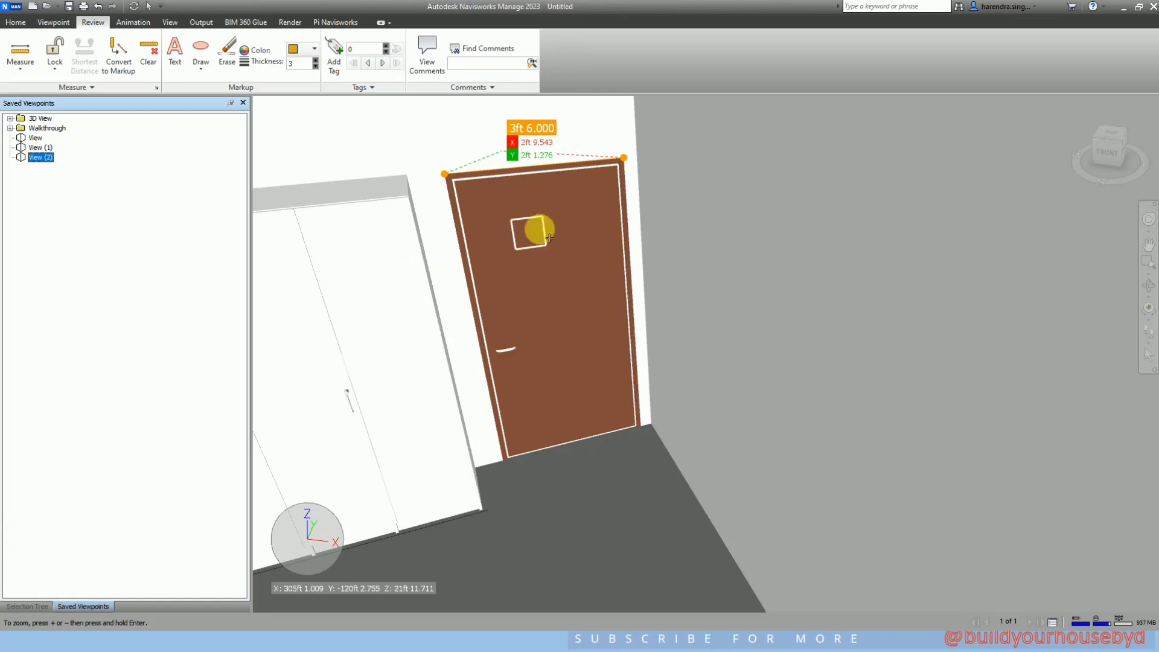
pyautogui.rightClick(160, 166)
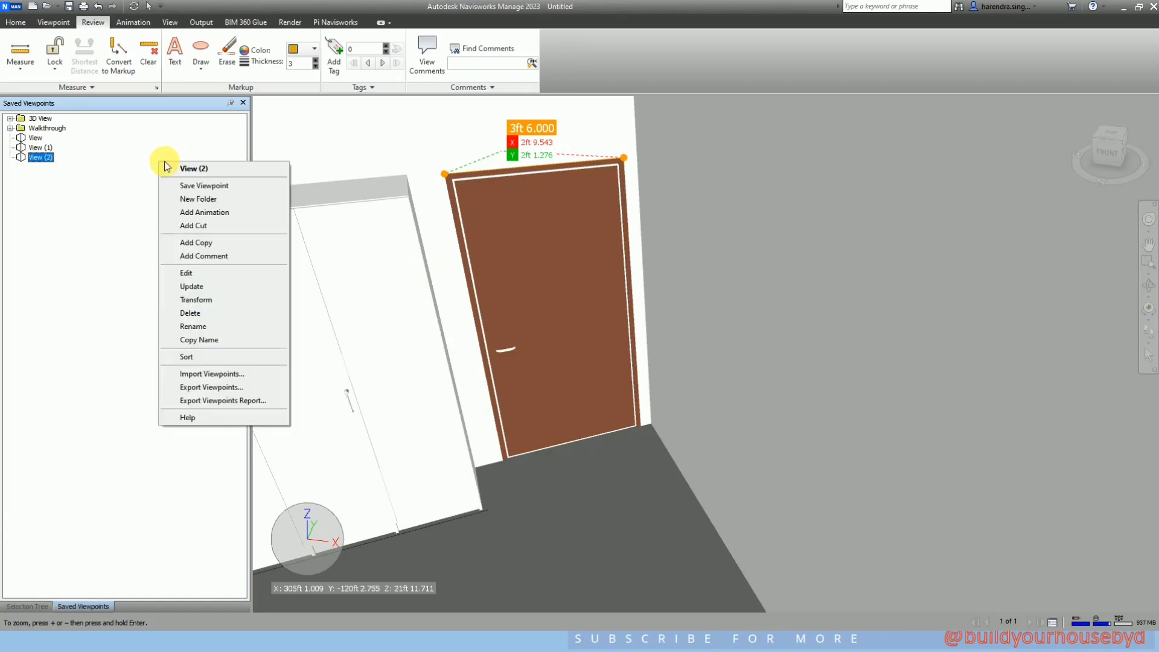
pyautogui.click(213, 388)
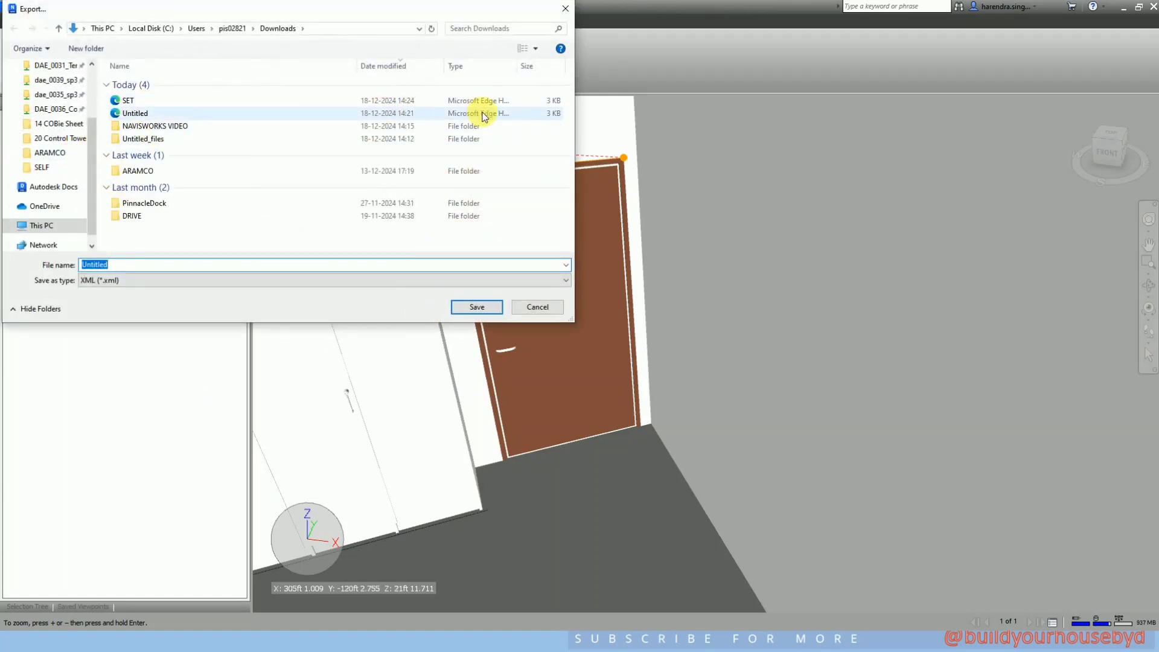
pyautogui.press('Escape')
pyautogui.rightClick(104, 296)
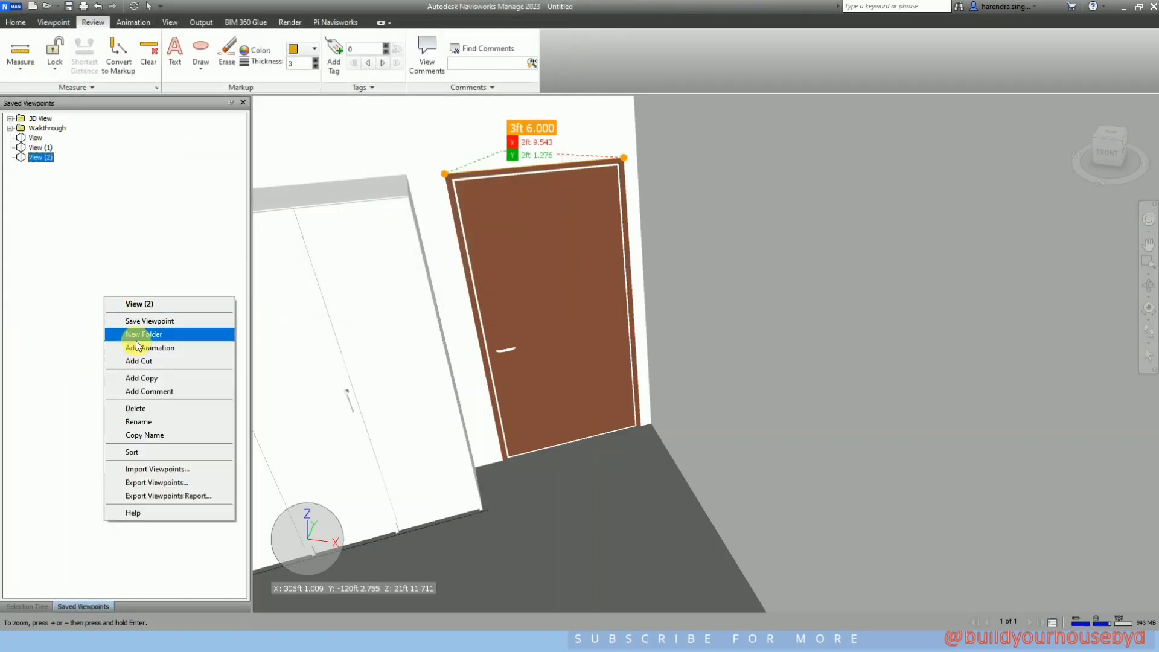
pyautogui.click(158, 469)
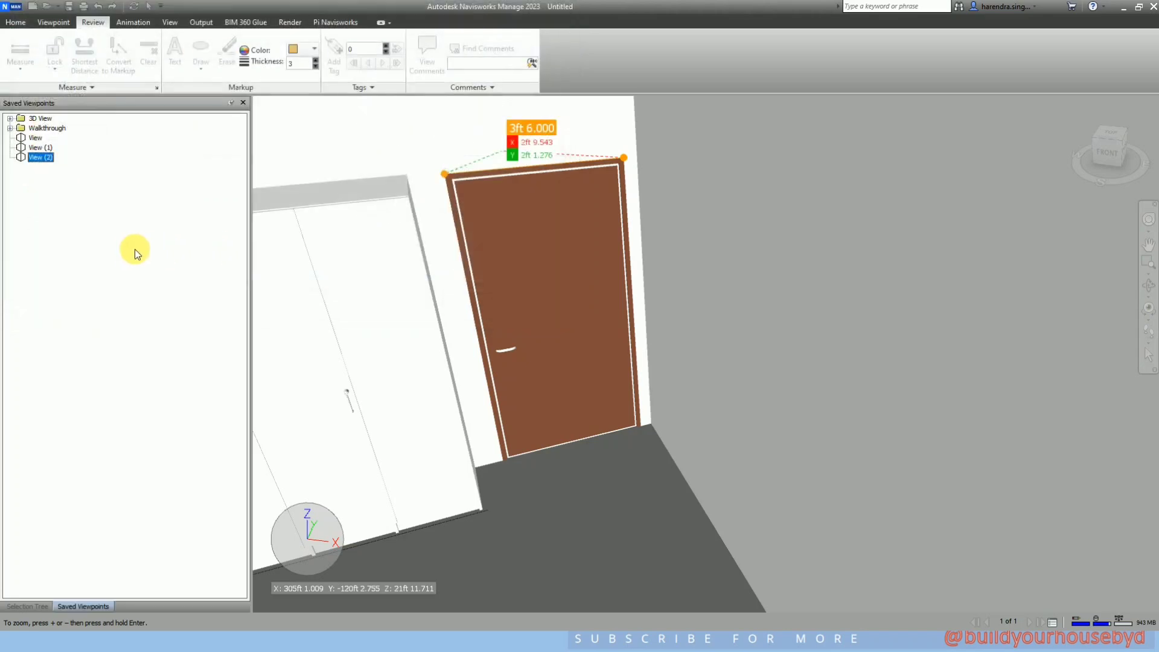
# Export the viewpoints report as Untitled in HTML format to the Downloads folder, replacing the existing file.
pyautogui.rightClick(127, 249)
pyautogui.click(176, 447)
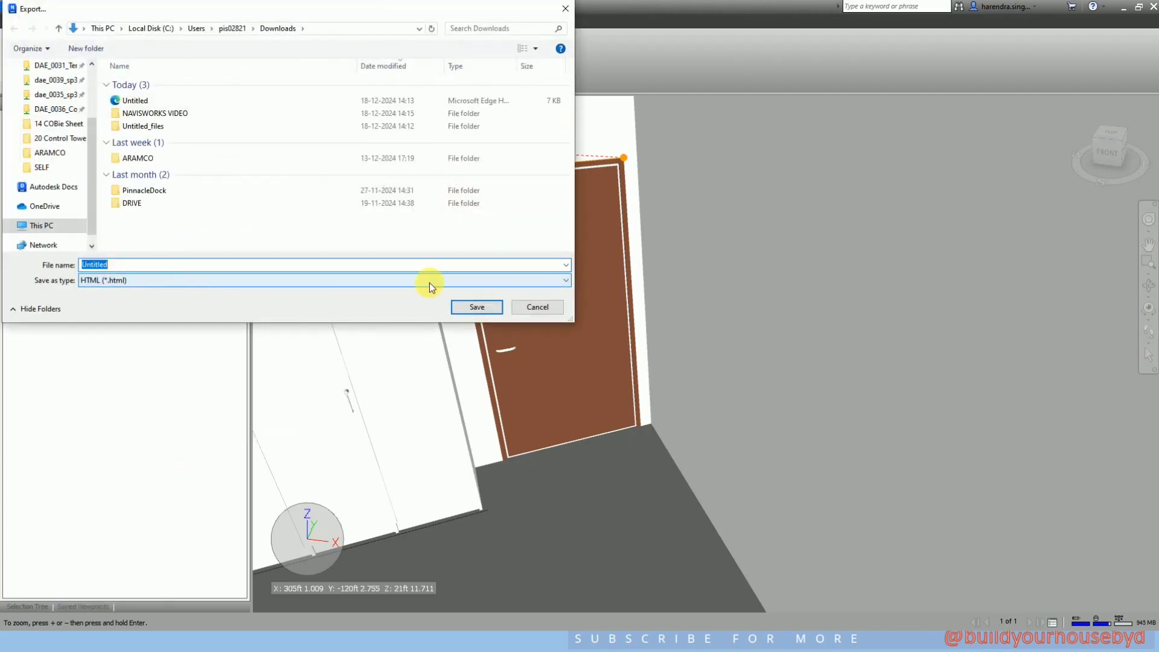
pyautogui.click(462, 306)
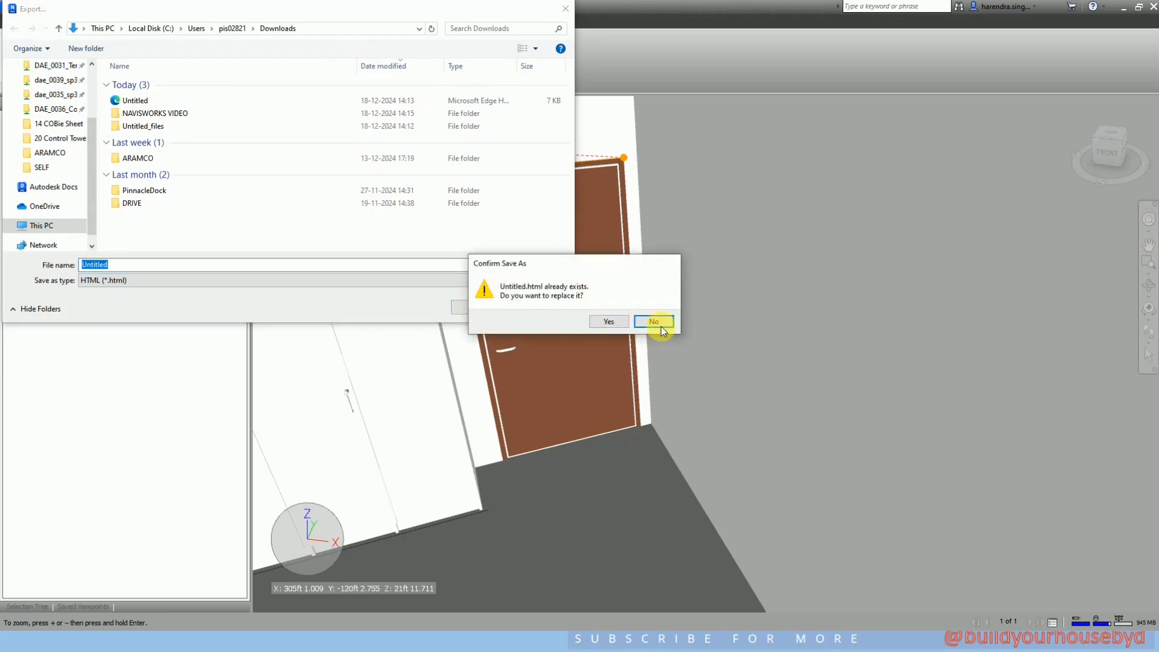
pyautogui.click(608, 323)
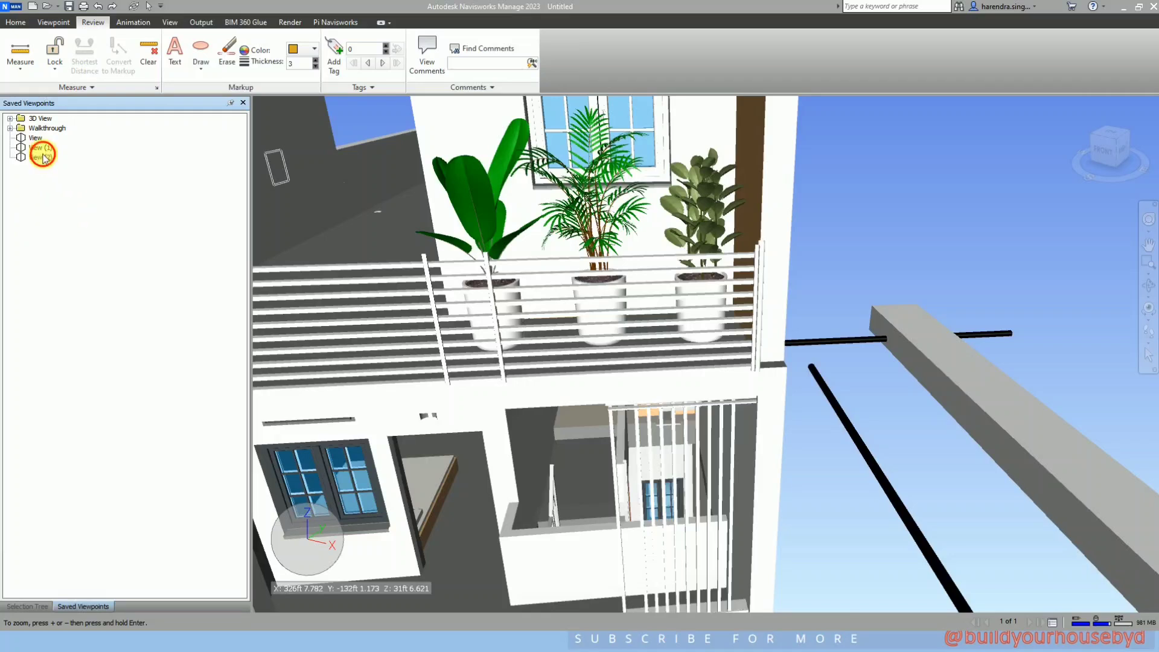
# In the saved door viewpoint View (2), measure the door's width point to point between the two top corners of its frame.
pyautogui.click(45, 157)
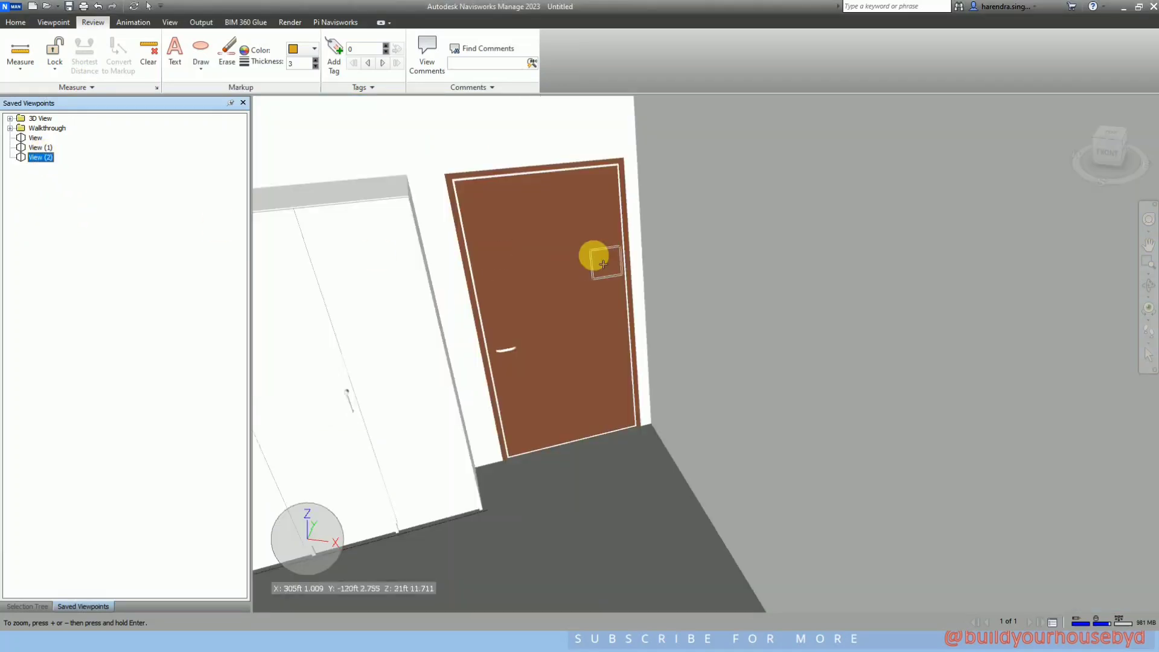
pyautogui.click(19, 60)
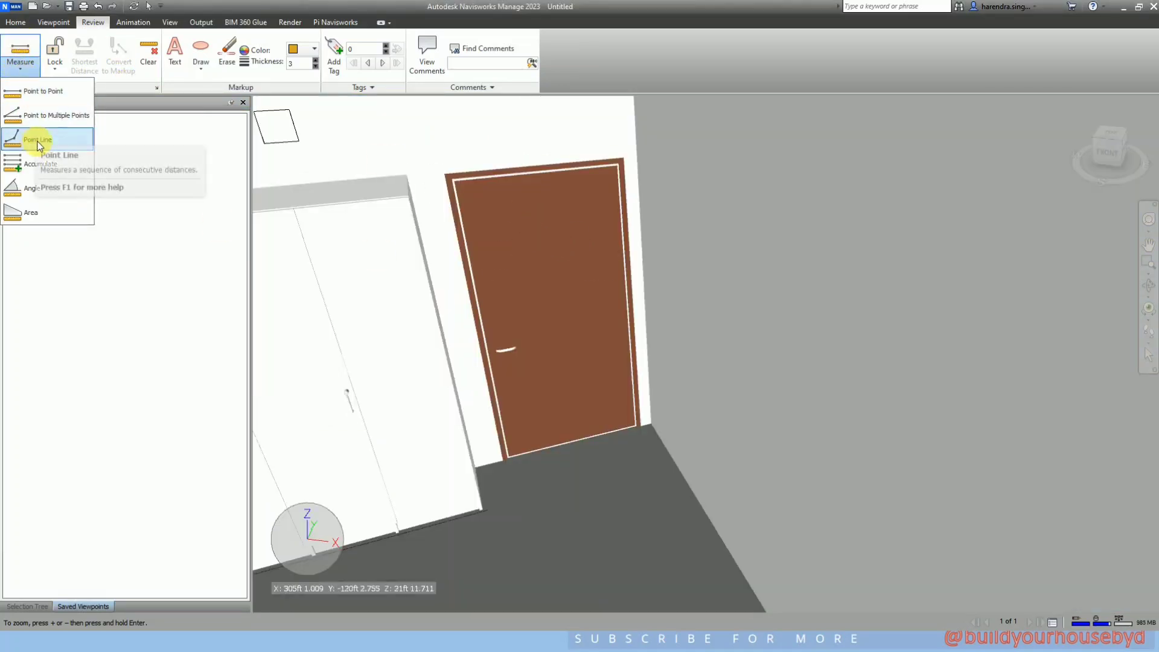
pyautogui.click(53, 97)
pyautogui.click(445, 175)
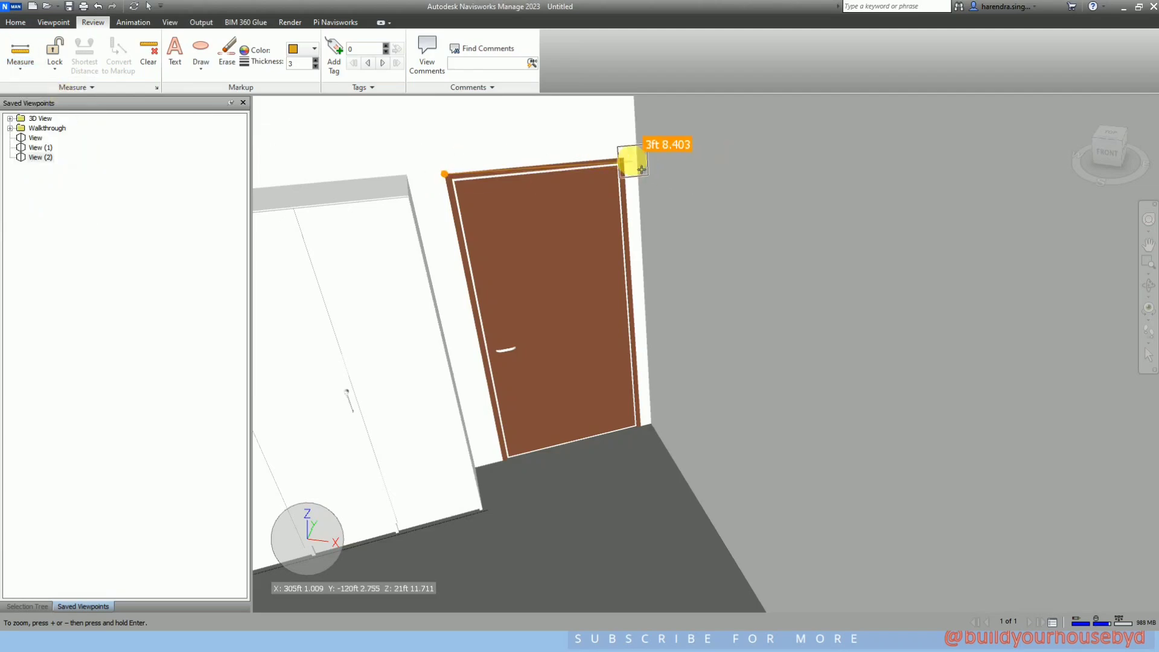
pyautogui.click(624, 158)
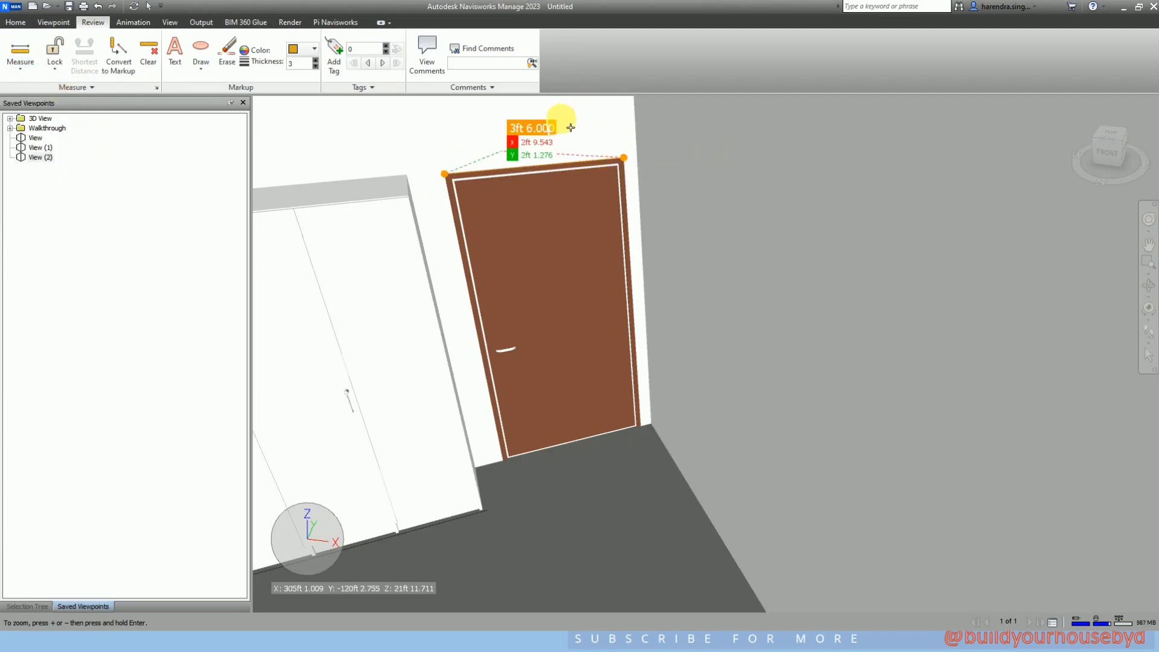
# Convert the door width measurement into a markup stored in the viewpoint View (2).
pyautogui.rightClick(82, 168)
pyautogui.rightClick(82, 168)
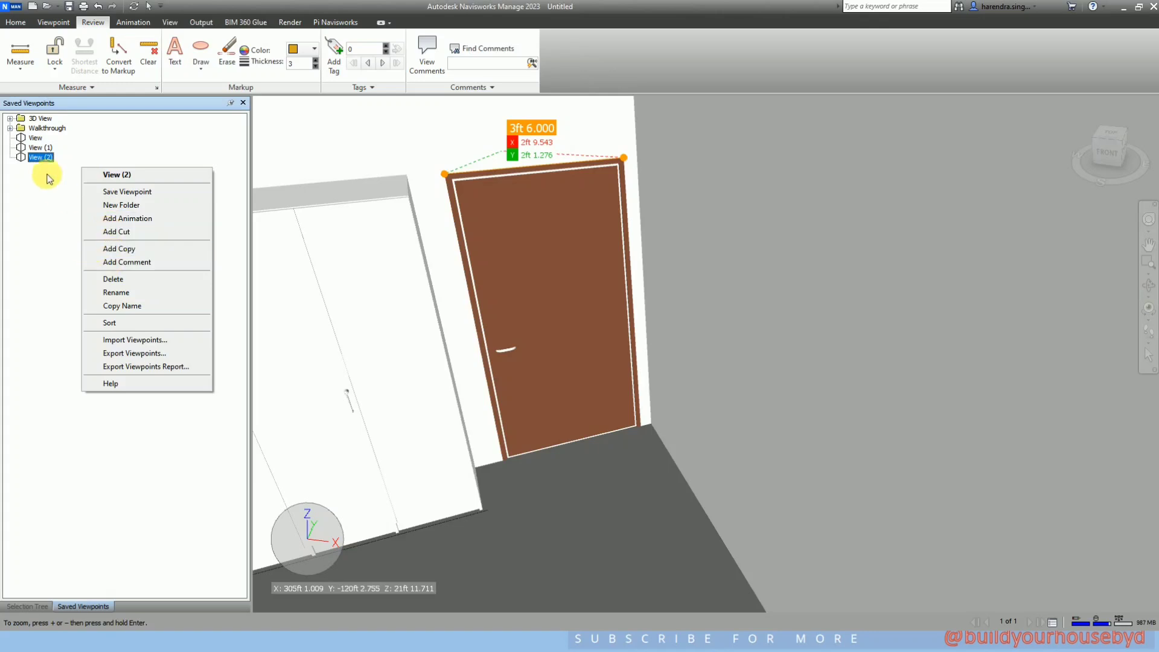
pyautogui.press('Escape')
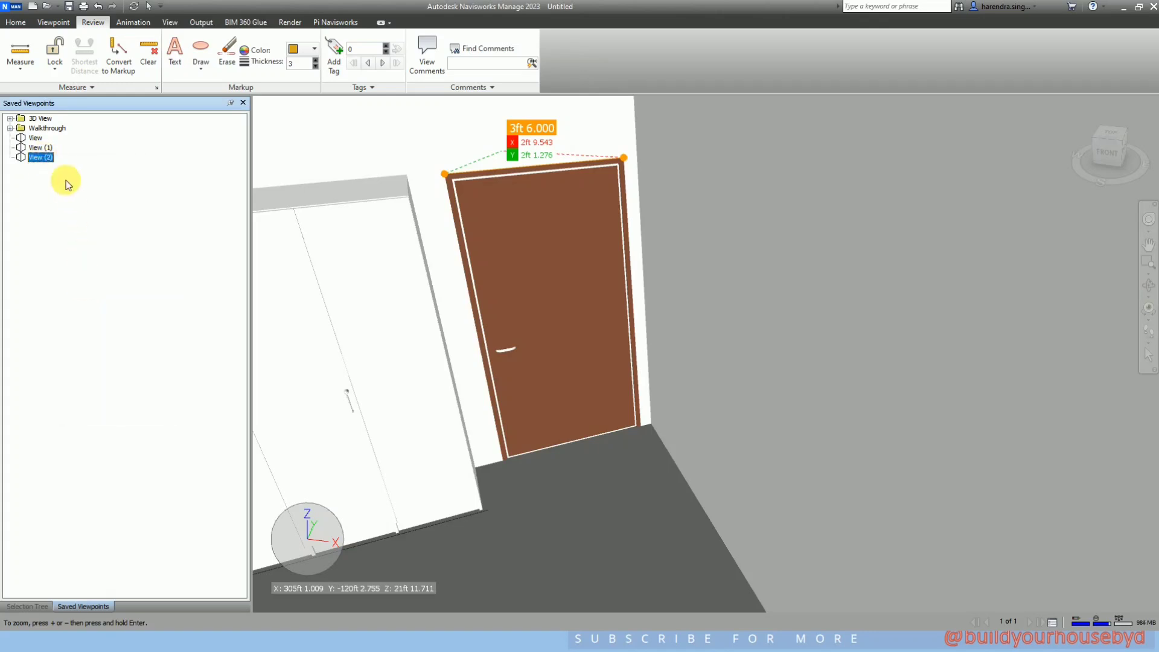
pyautogui.click(41, 148)
pyautogui.click(40, 157)
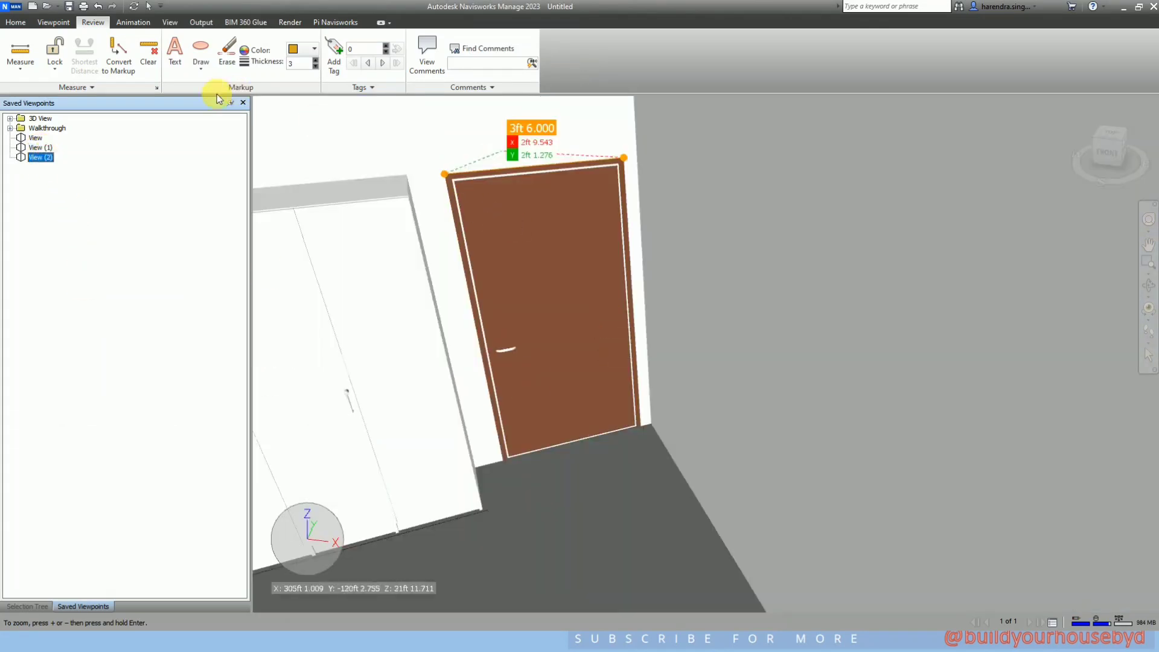
pyautogui.click(118, 70)
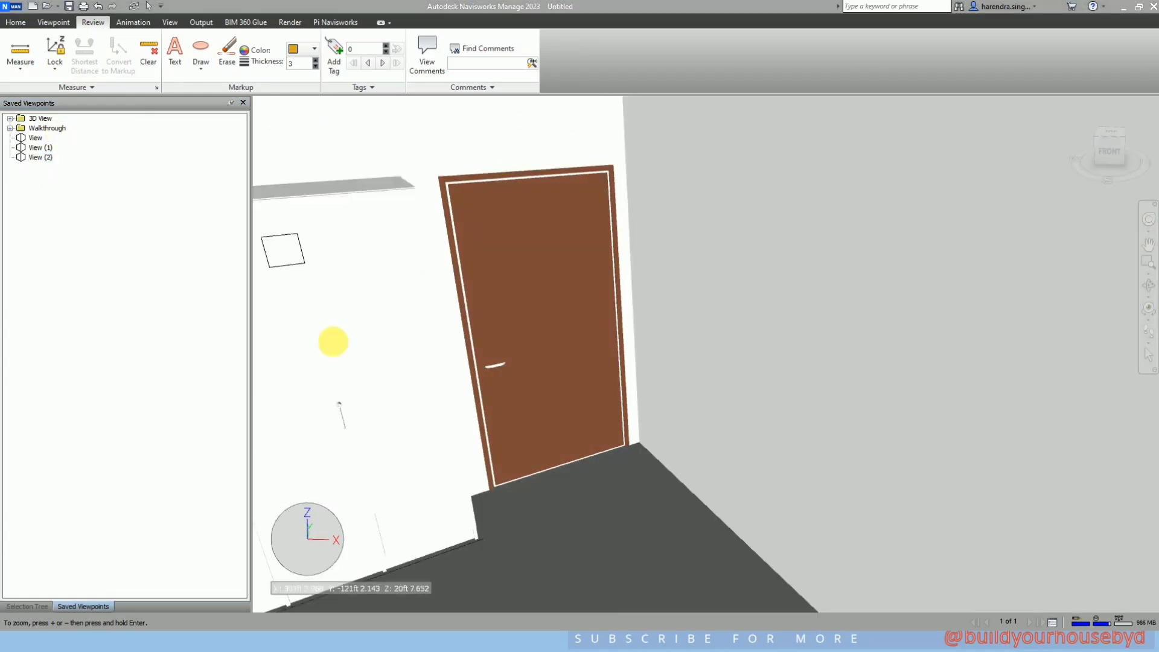
# Measure point to point from the floor in front of the wardrobe to its top, and repeat the measurement to the top's end beside the door.
pyautogui.keyDown('shift'); pyautogui.moveTo(375, 312); pyautogui.dragTo(375, 309, button='middle'); pyautogui.keyUp('shift')
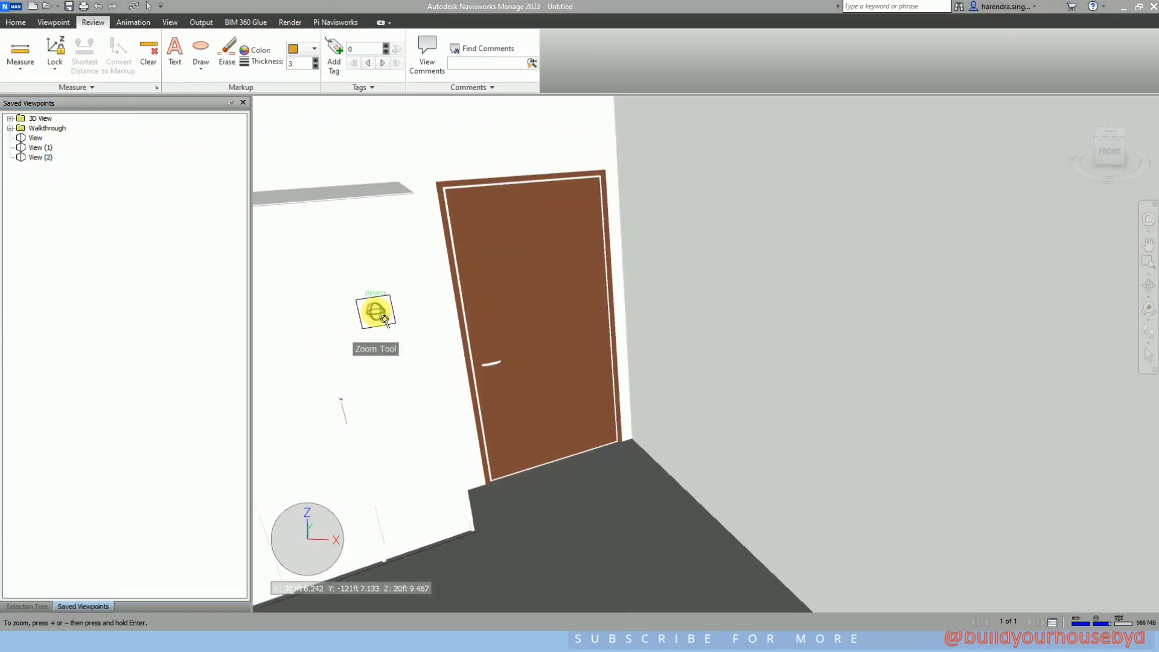
pyautogui.click(18, 68)
pyautogui.click(20, 68)
pyautogui.click(23, 71)
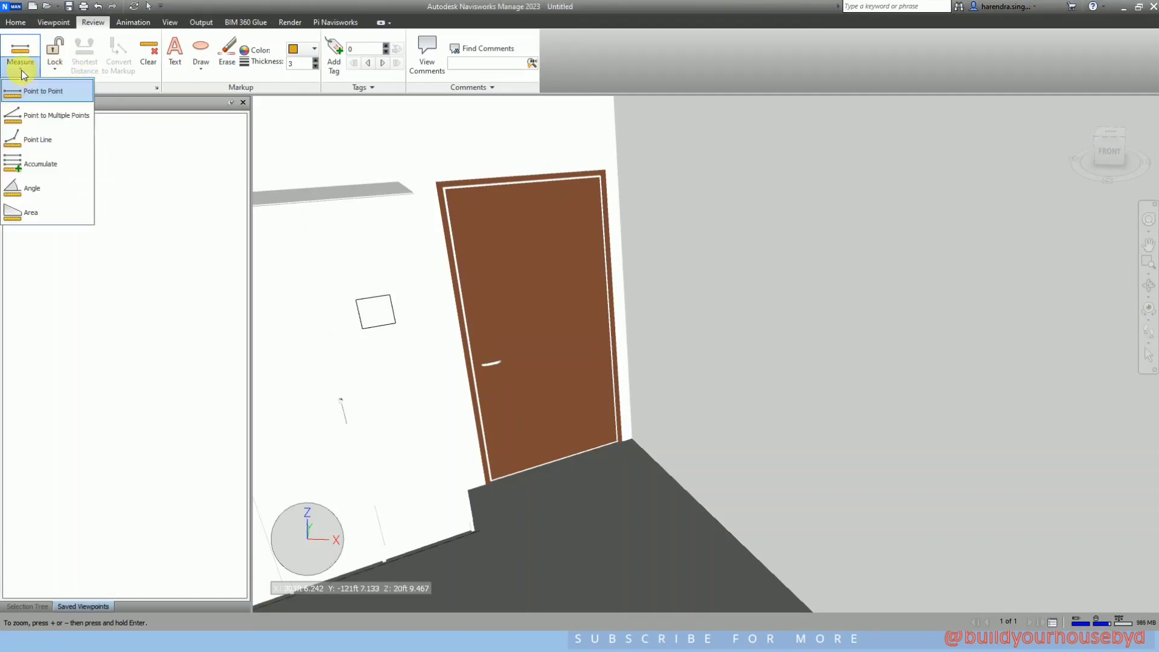
pyautogui.click(43, 91)
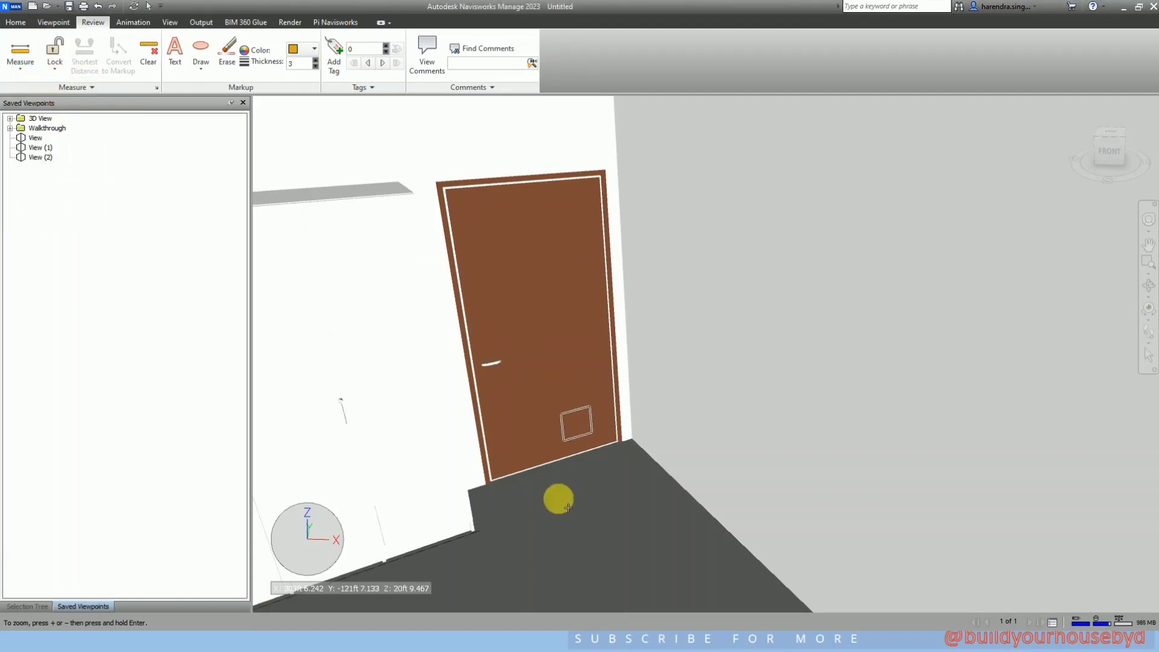
pyautogui.click(449, 560)
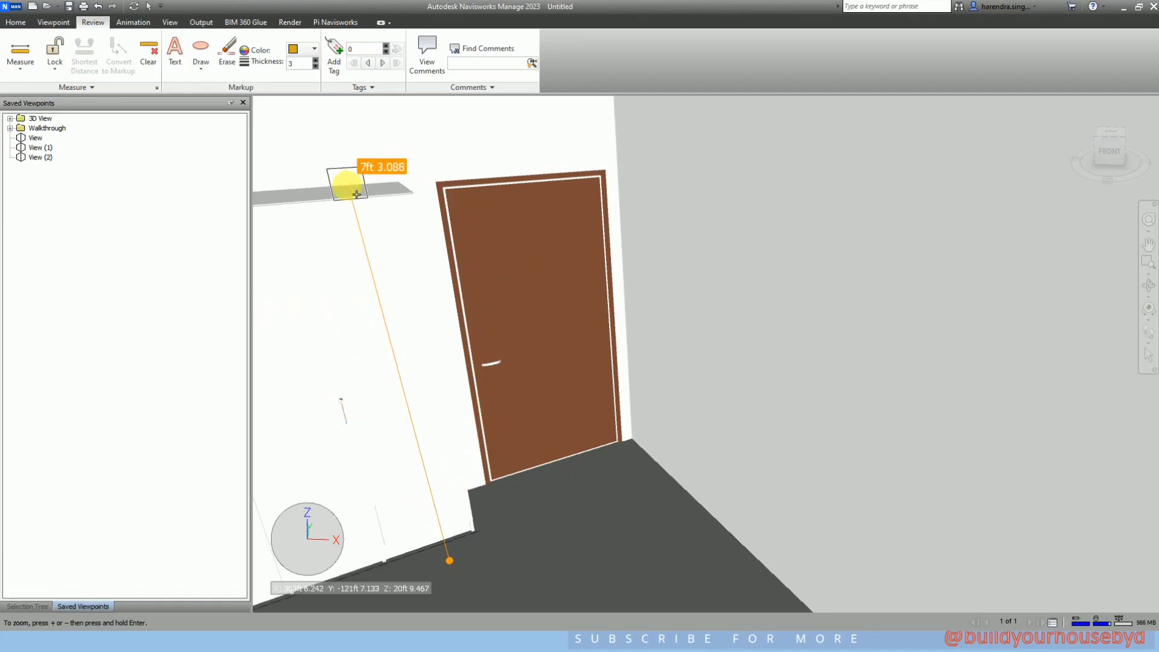
pyautogui.click(347, 189)
pyautogui.keyDown('shift'); pyautogui.moveTo(375, 227); pyautogui.dragTo(405, 267, button='middle'); pyautogui.keyUp('shift')
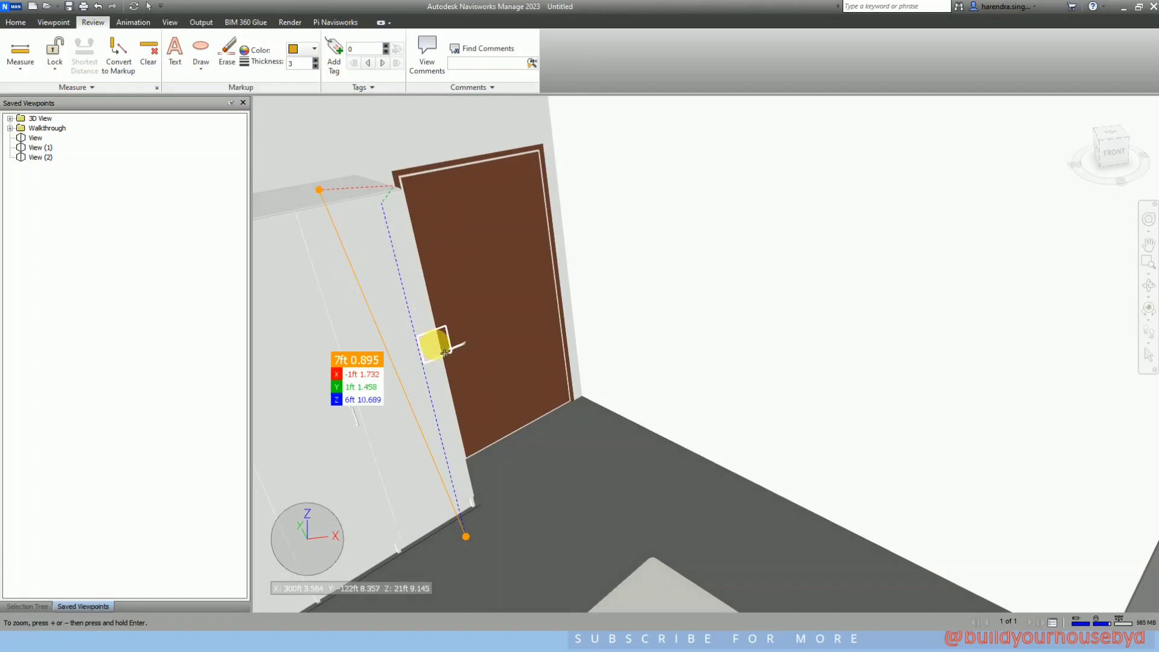
pyautogui.click(420, 346)
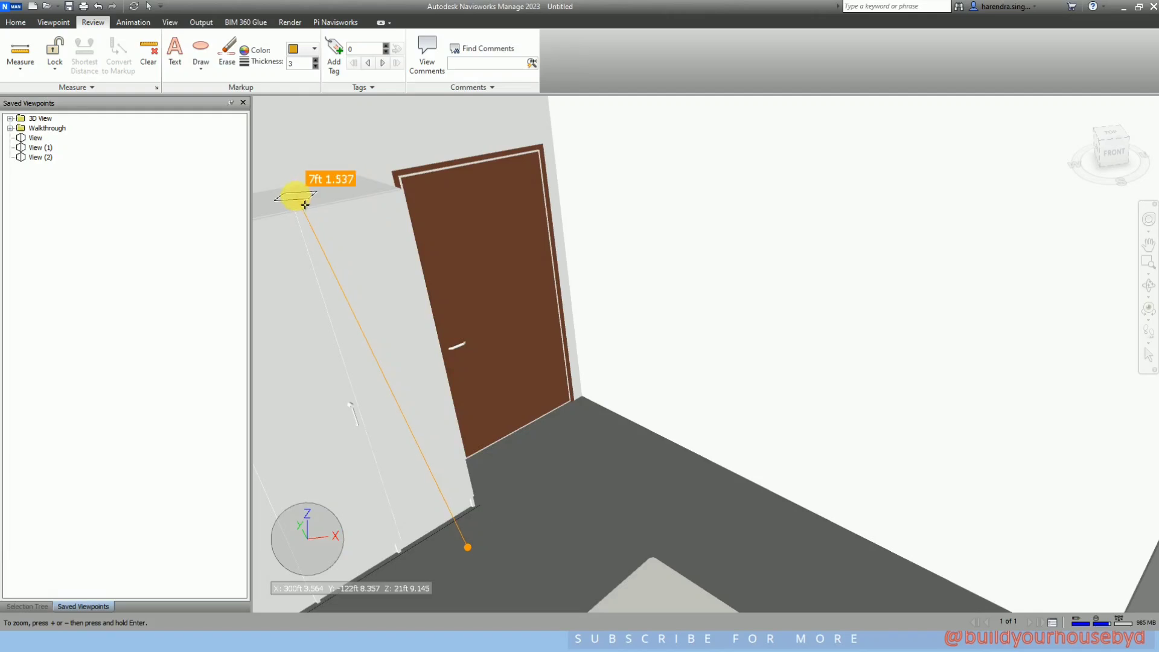
pyautogui.click(357, 185)
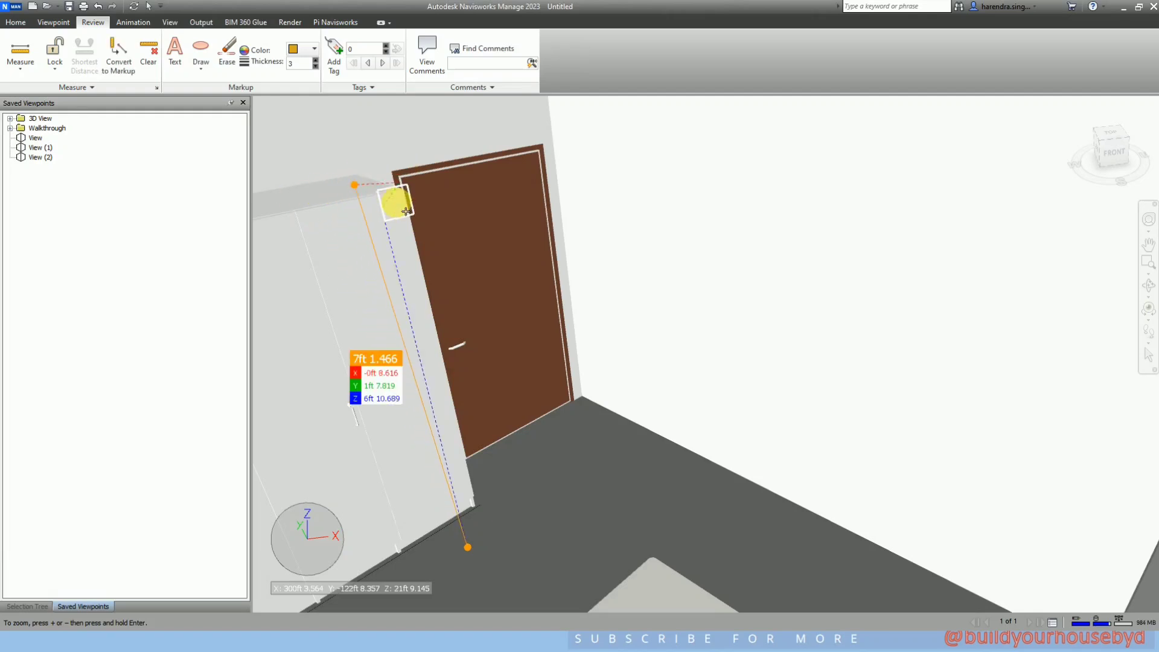
# Lock measuring to the Z axis and measure the wardrobe's vertical height from the floor to its top.
pyautogui.click(55, 64)
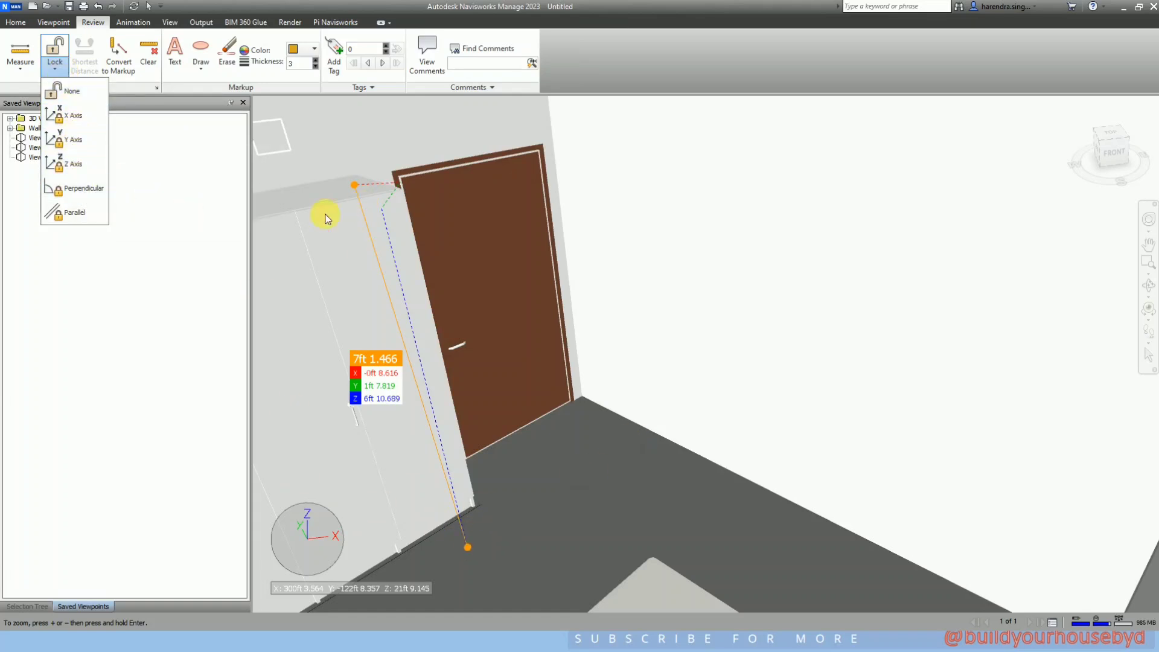
pyautogui.click(81, 165)
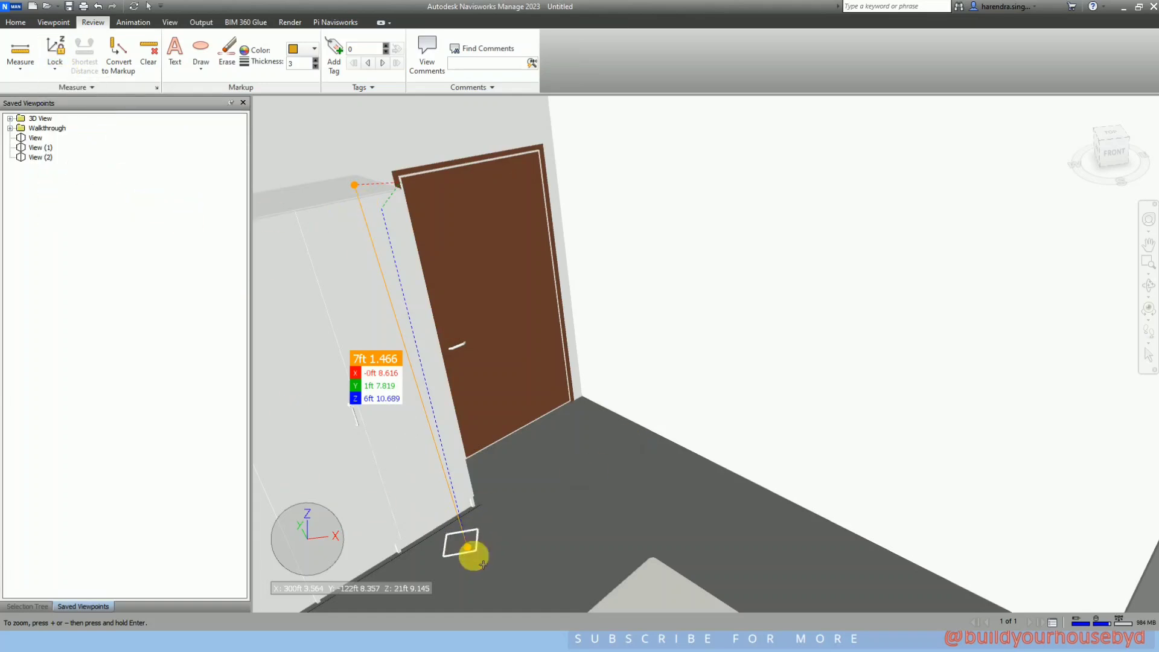
pyautogui.click(439, 554)
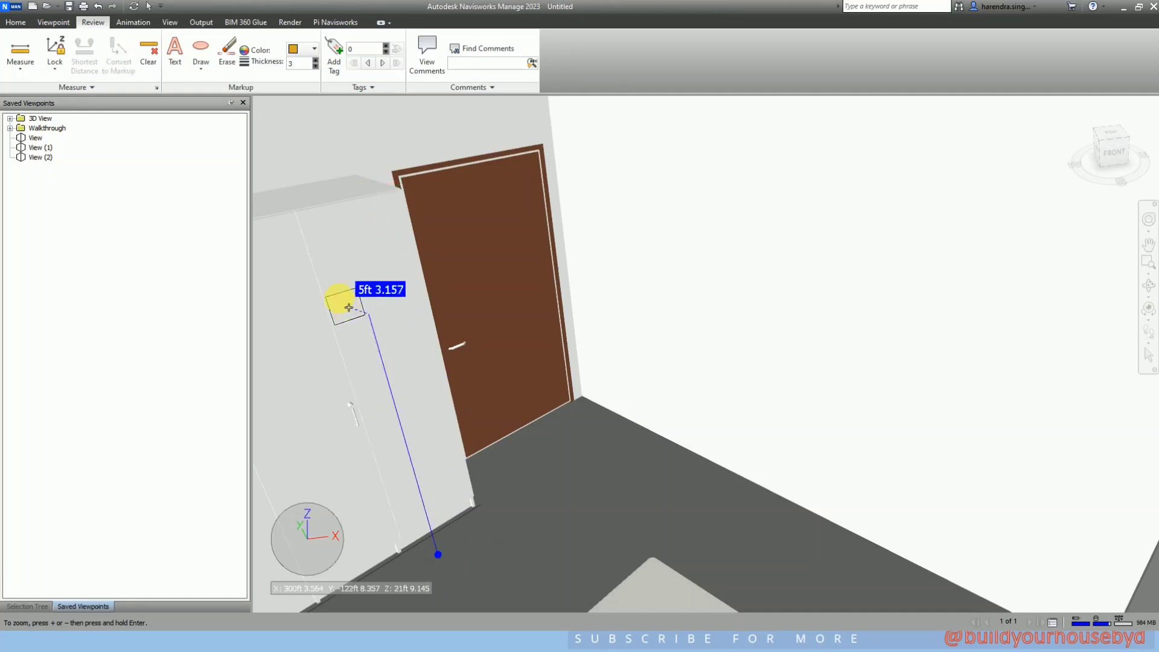
pyautogui.click(339, 205)
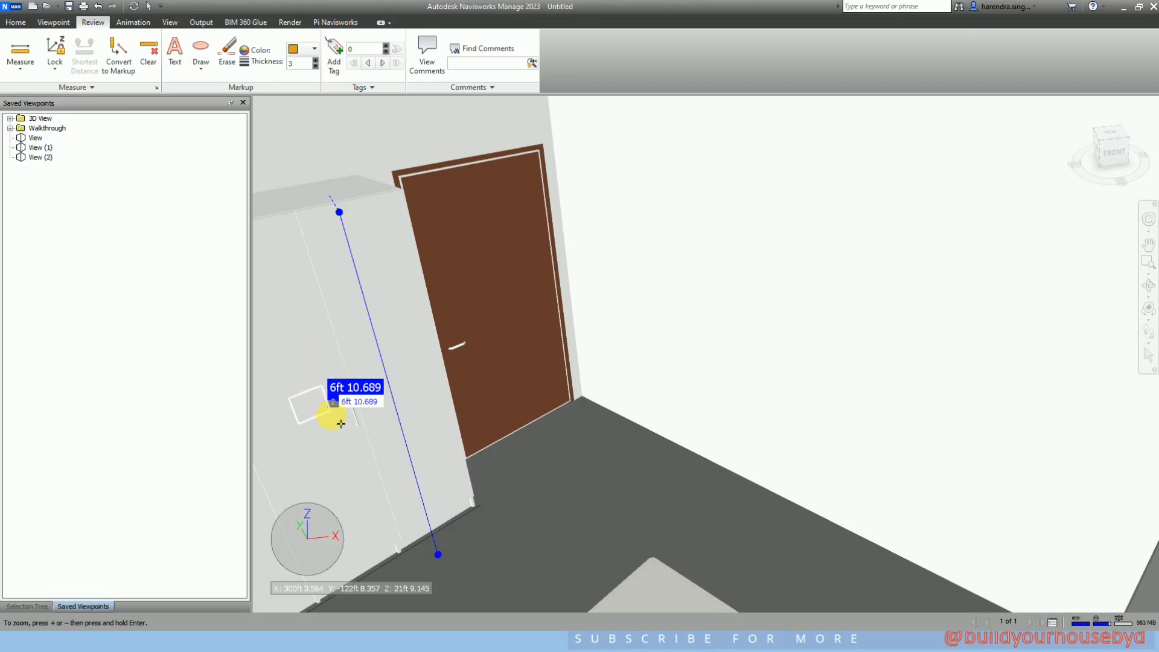
pyautogui.keyDown('shift'); pyautogui.moveTo(323, 415); pyautogui.dragTo(307, 446, button='middle'); pyautogui.keyUp('shift')
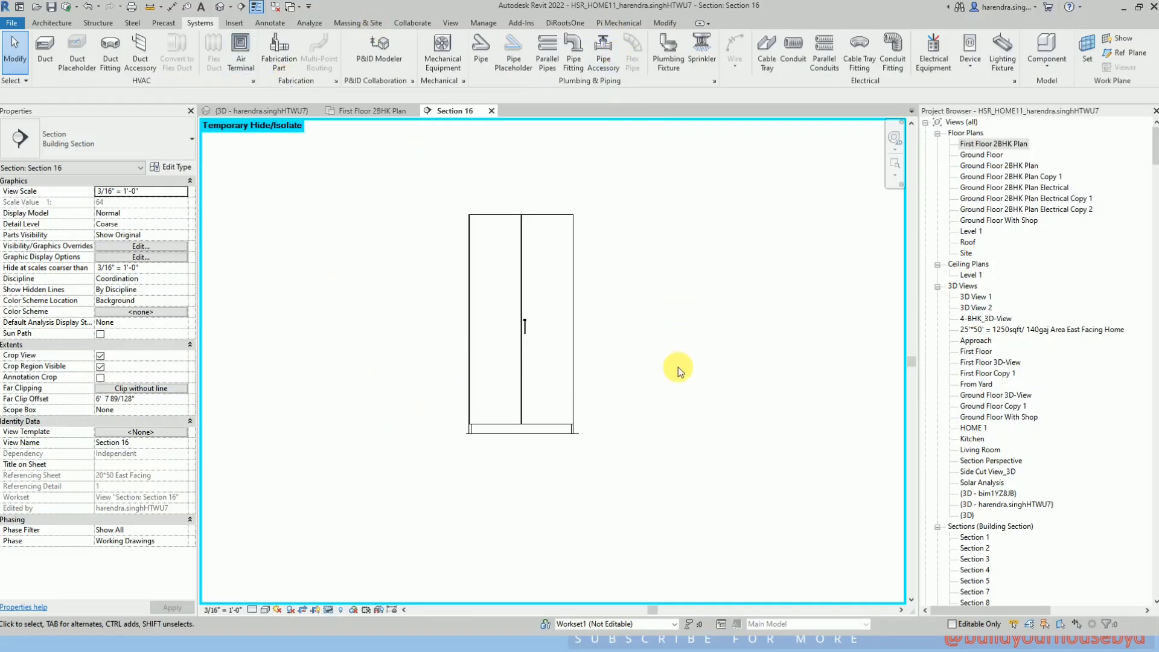
# Switch to Revit and place an aligned dimension for the wardrobe's full height, beside it in the Section 16 view.
pyautogui.press('d')
pyautogui.press('i')
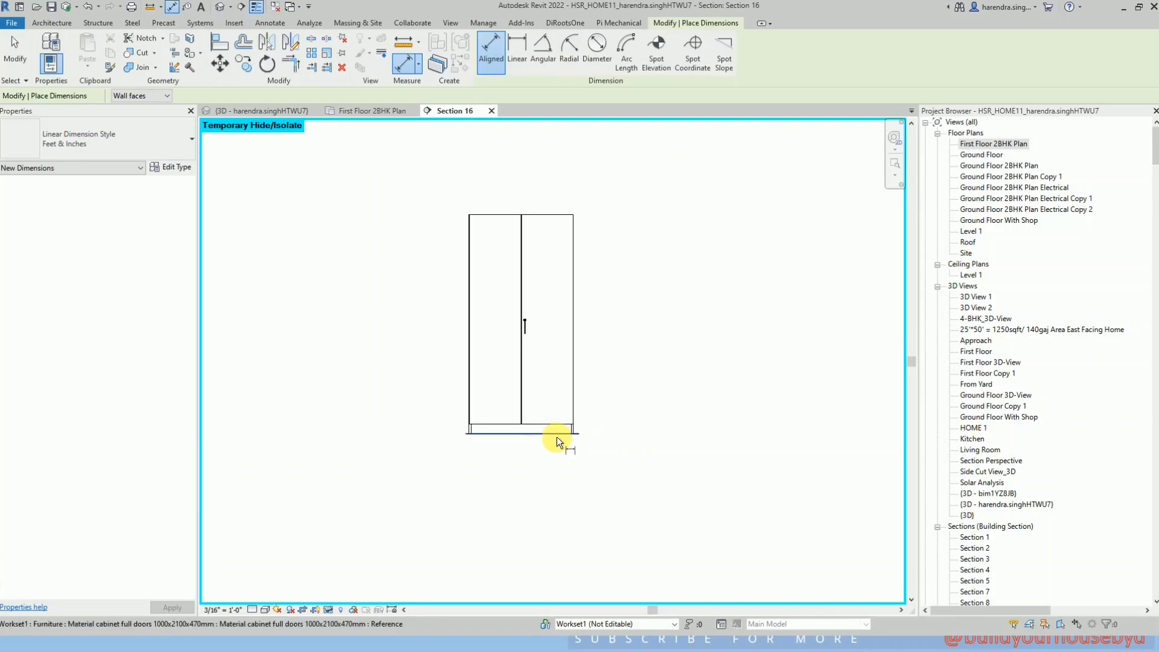
pyautogui.click(557, 436)
pyautogui.click(557, 215)
pyautogui.click(698, 364)
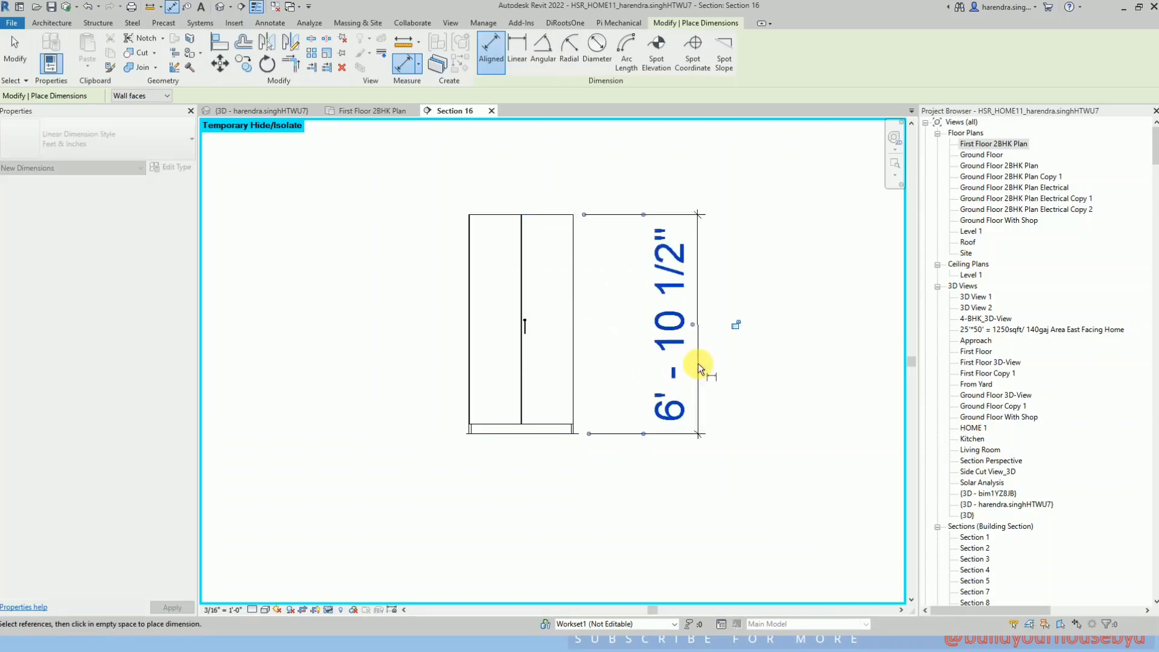
pyautogui.press('Escape')
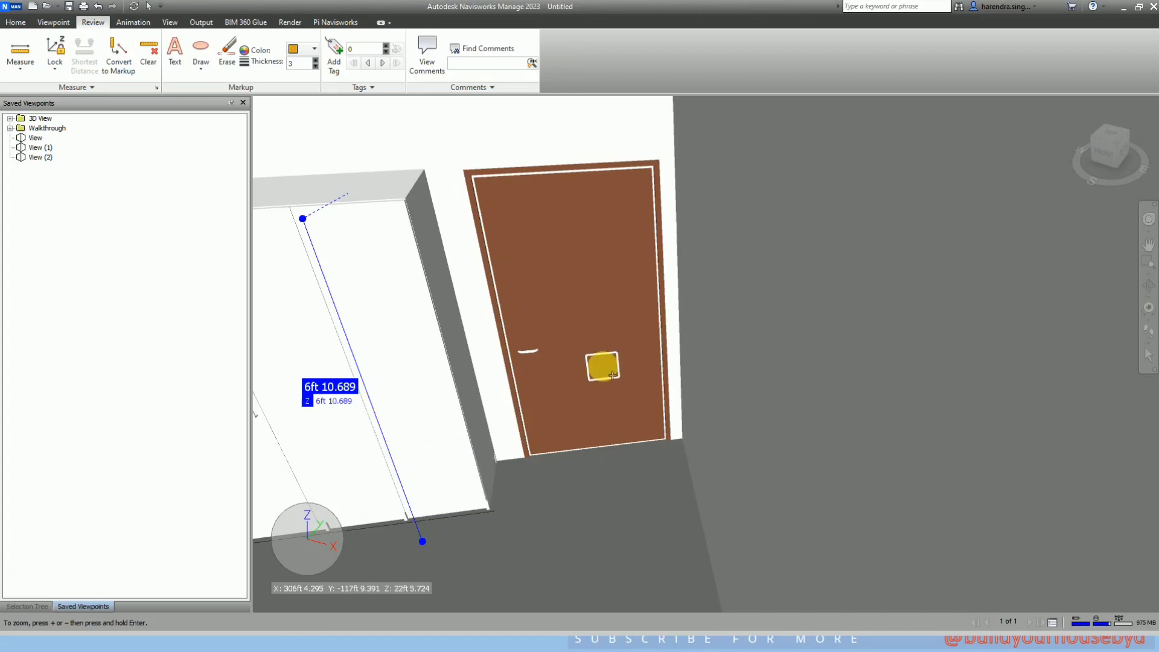
pyautogui.click(55, 59)
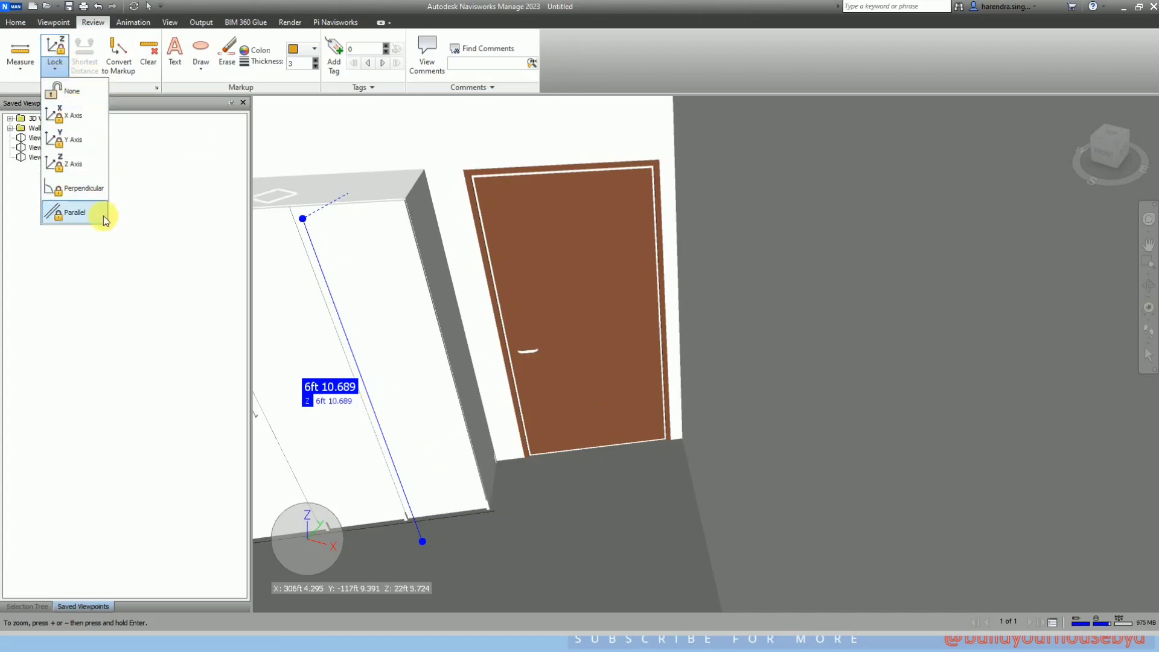
pyautogui.click(140, 230)
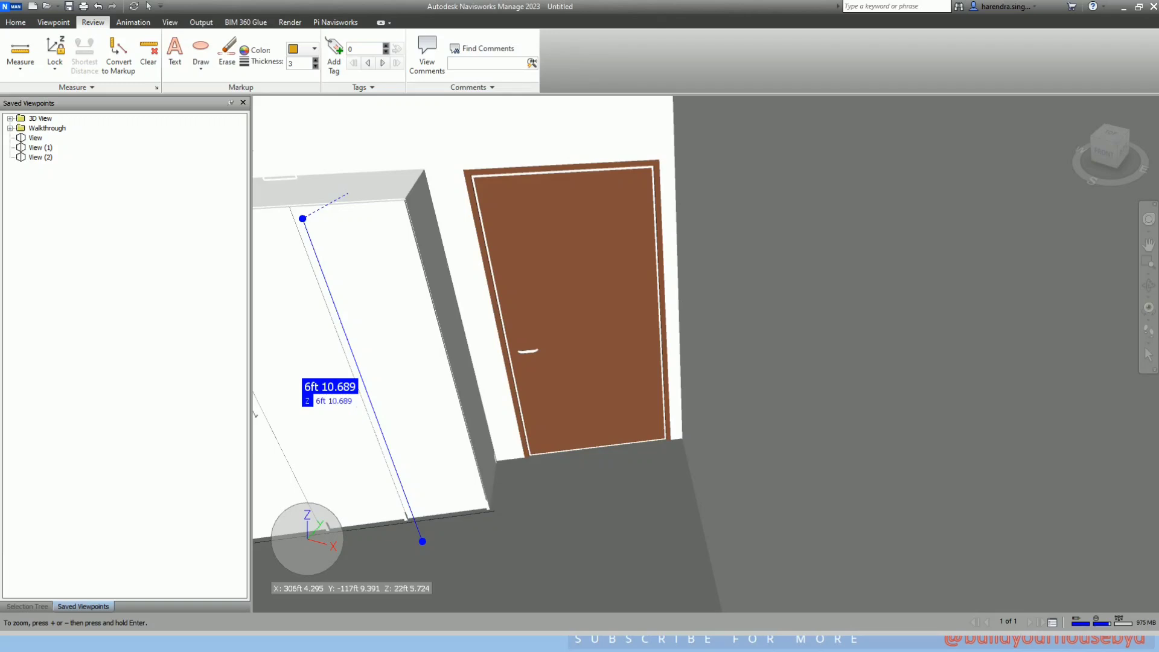
# Create a new folder named ISSUES among the saved viewpoints.
pyautogui.rightClick(85, 157)
pyautogui.click(127, 195)
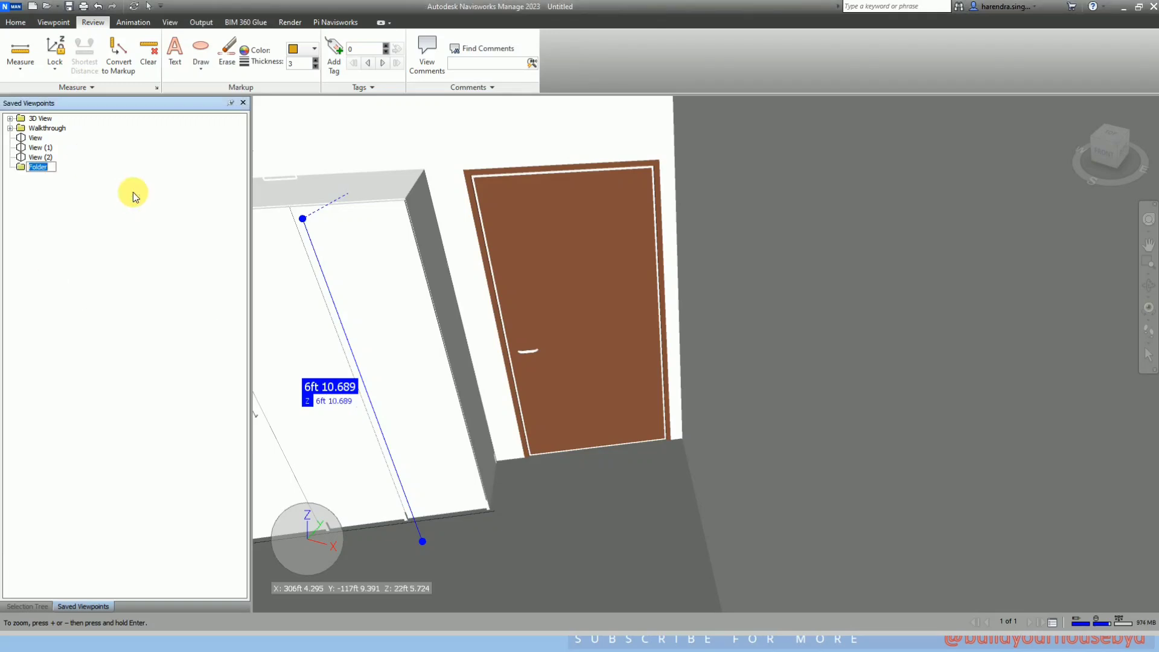
pyautogui.write('ISSUES')
pyautogui.press('Return')
# Move the saved viewpoints View, View (1) and View (2) into the ISSUES folder.
pyautogui.click(36, 139)
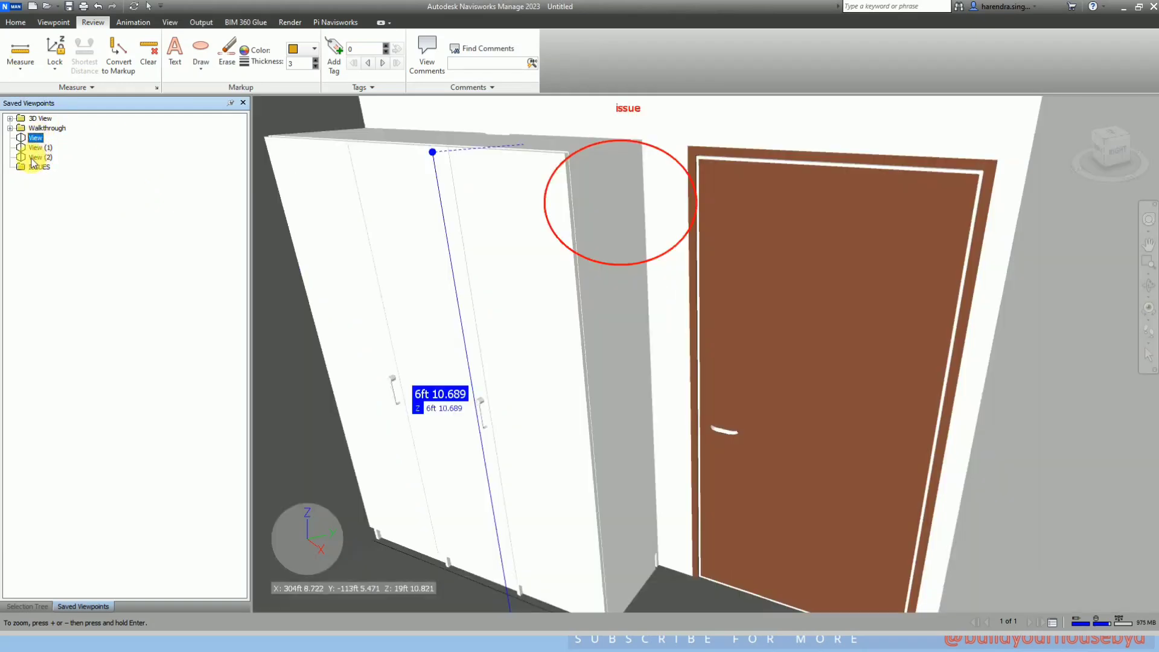
pyautogui.keyDown('shift'); pyautogui.click(32, 159); pyautogui.keyUp('shift')
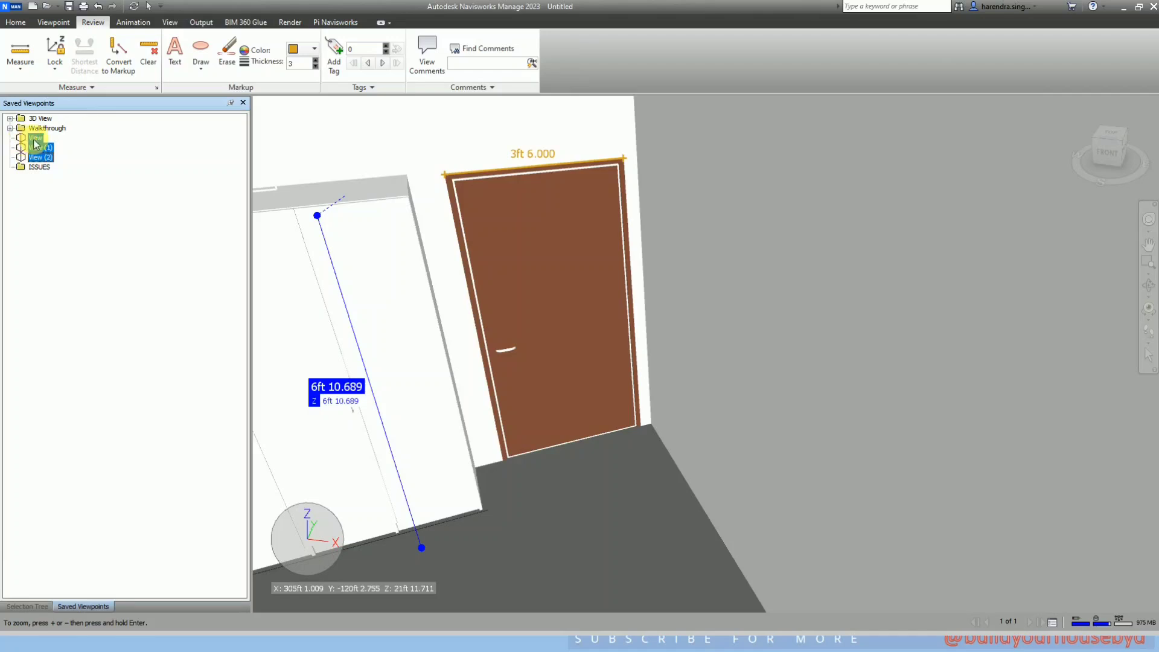
pyautogui.moveTo(36, 175); pyautogui.dragTo(36, 172)
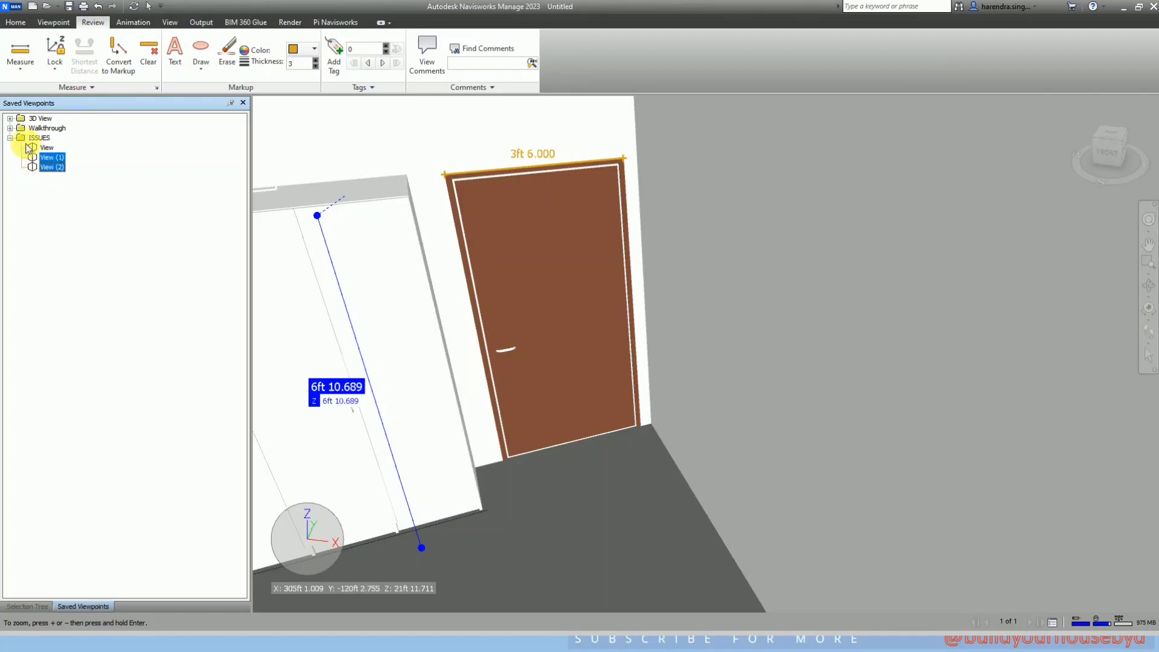
pyautogui.click(8, 147)
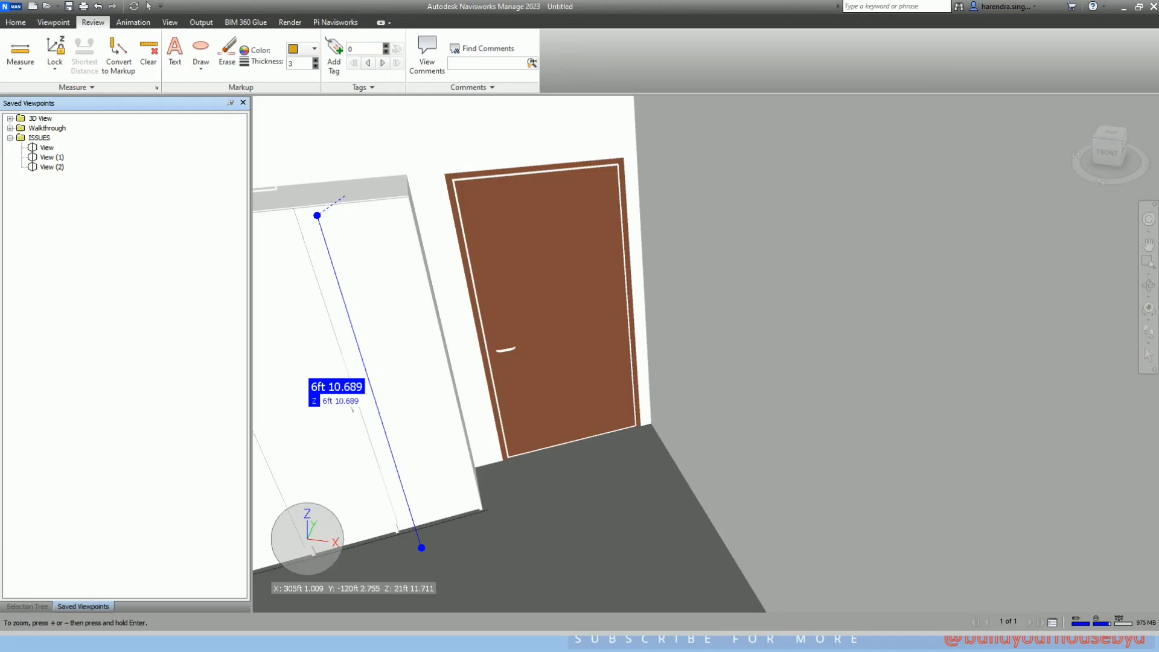
pyautogui.rightClick(121, 221)
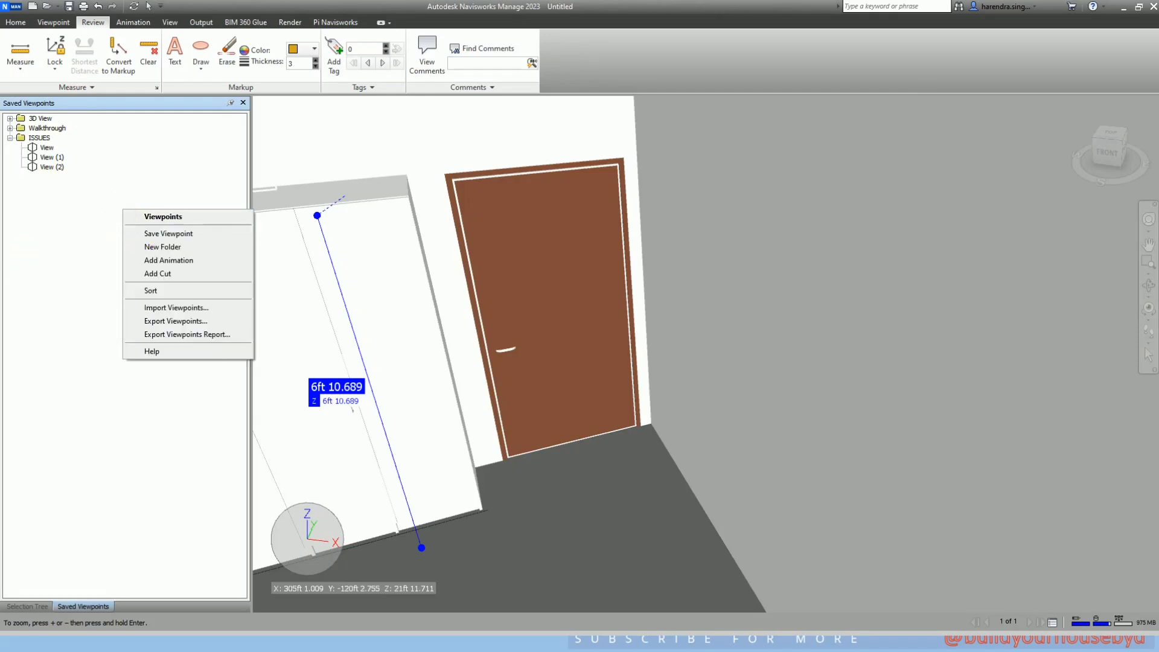
pyautogui.click(133, 22)
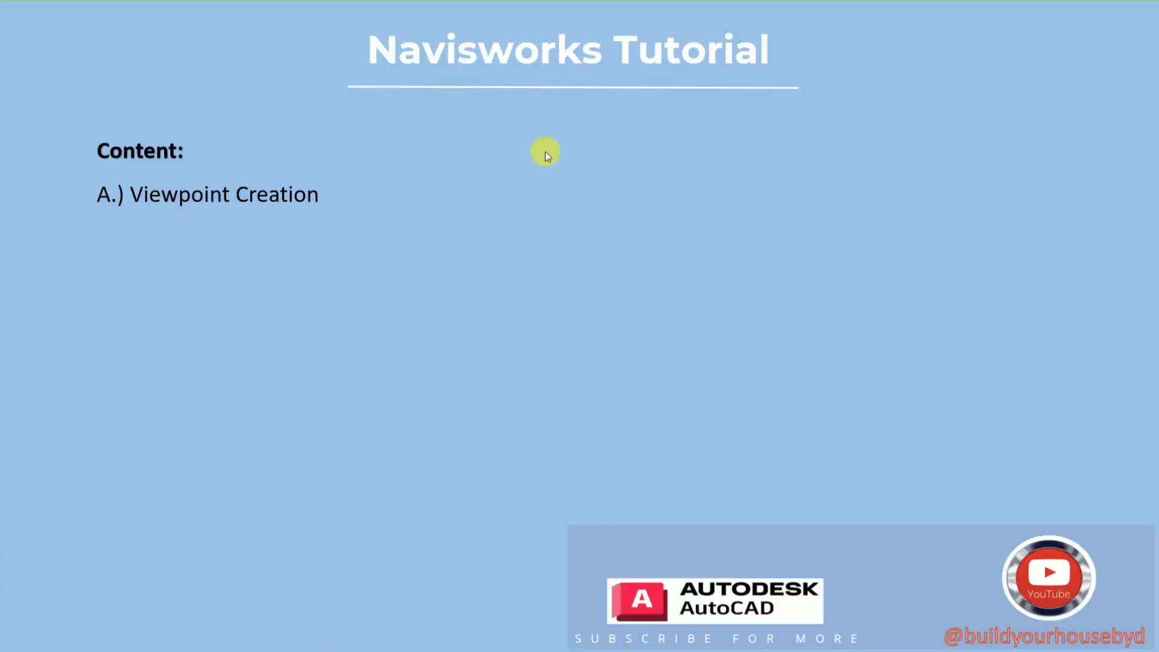